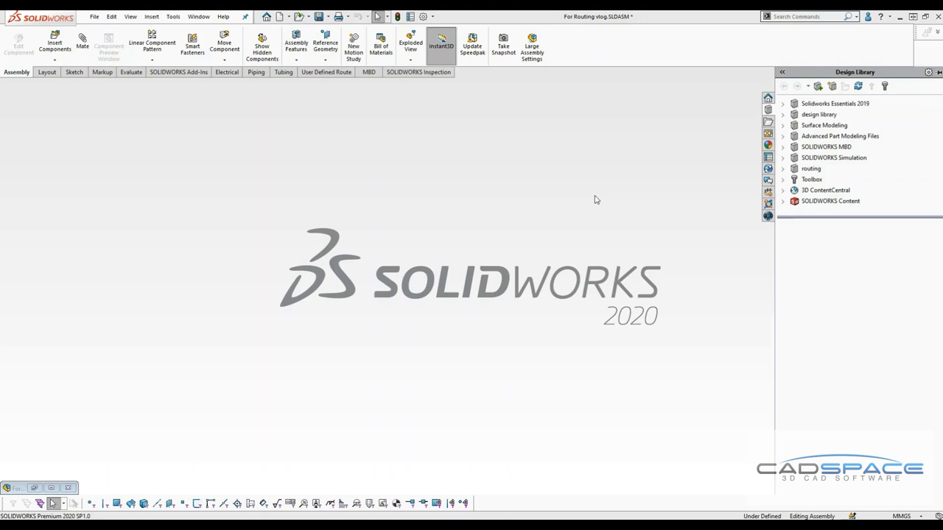
Step: Enable the SOLIDWORKS Routing add-in in the Add-Ins list and confirm
click(812, 170)
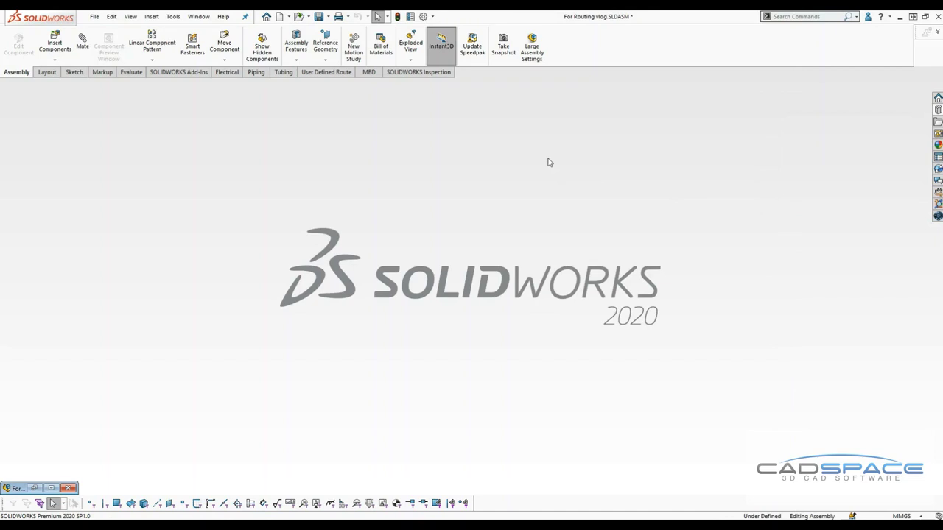
click(433, 17)
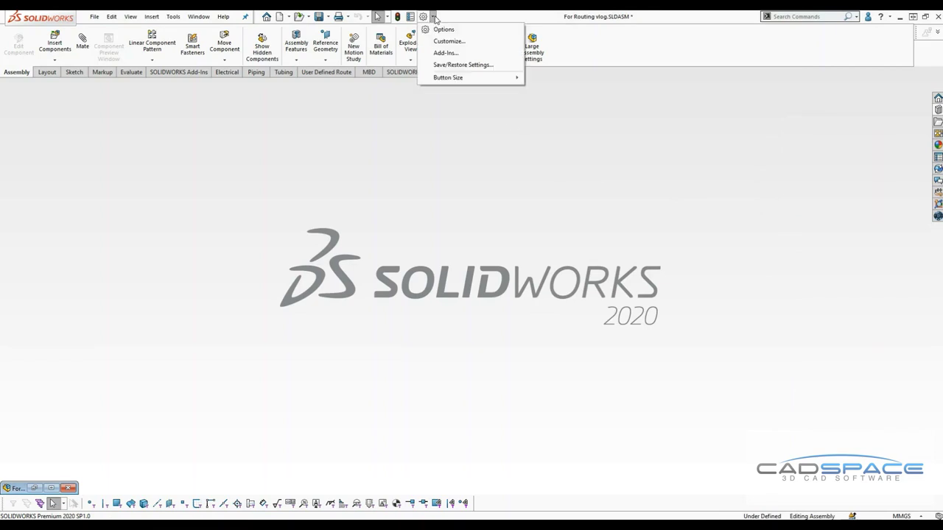
click(445, 55)
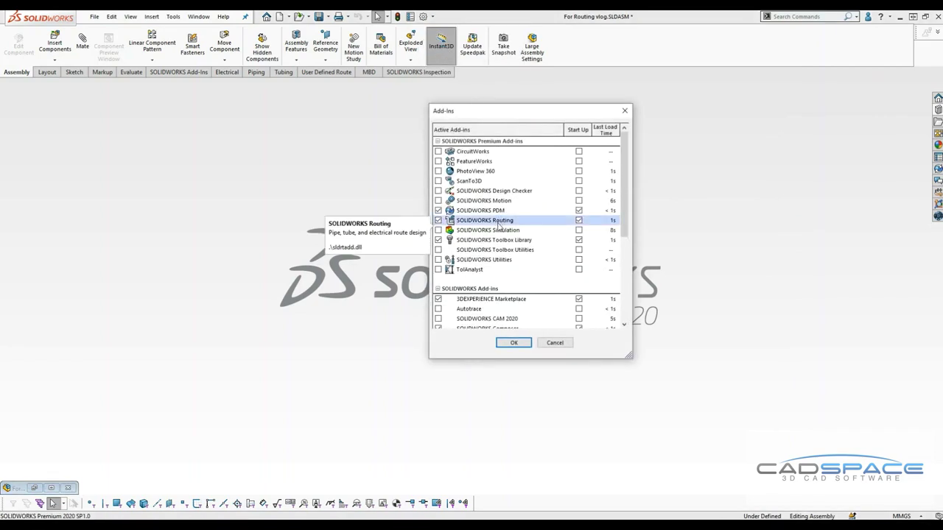
click(499, 223)
click(514, 343)
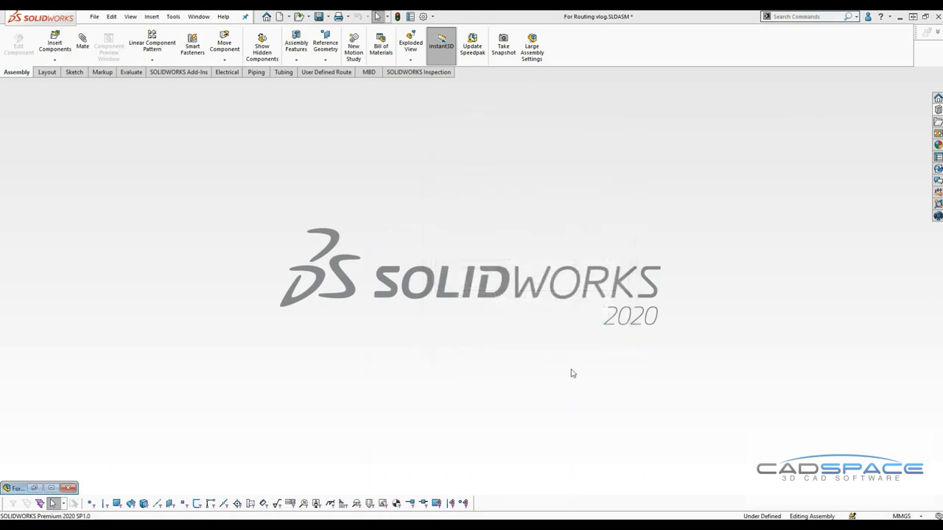
Step: Isolate the Water transfer pipe, Transfer Skid, Water Pump Skid and demineralized storage tank
click(37, 488)
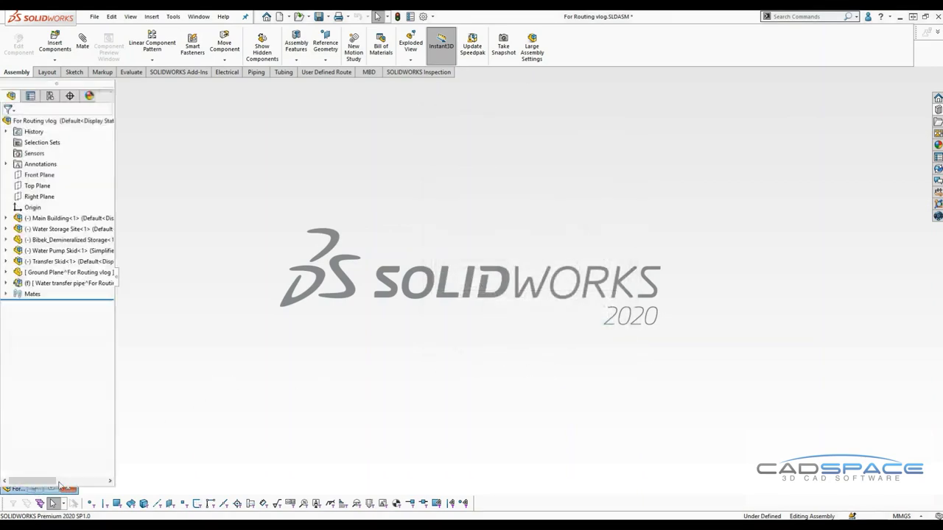
scroll(598, 315, down, 8)
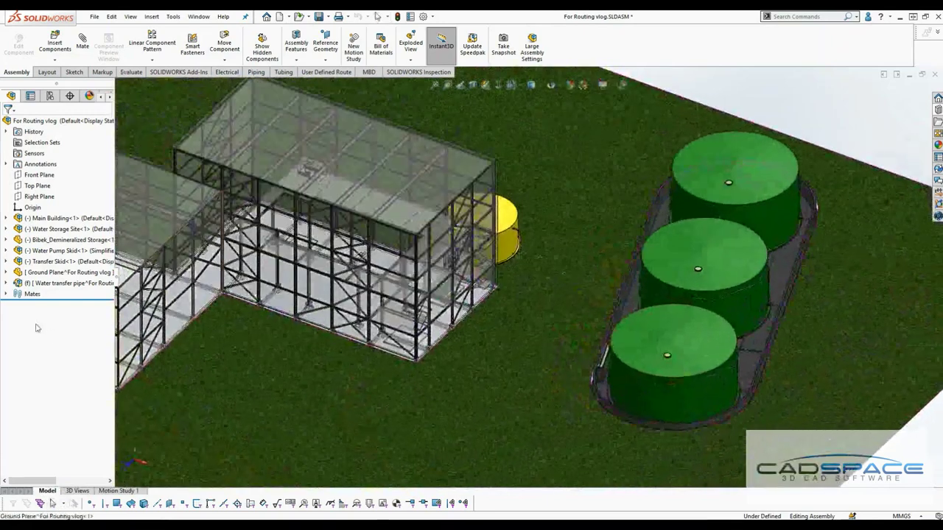
click(66, 283)
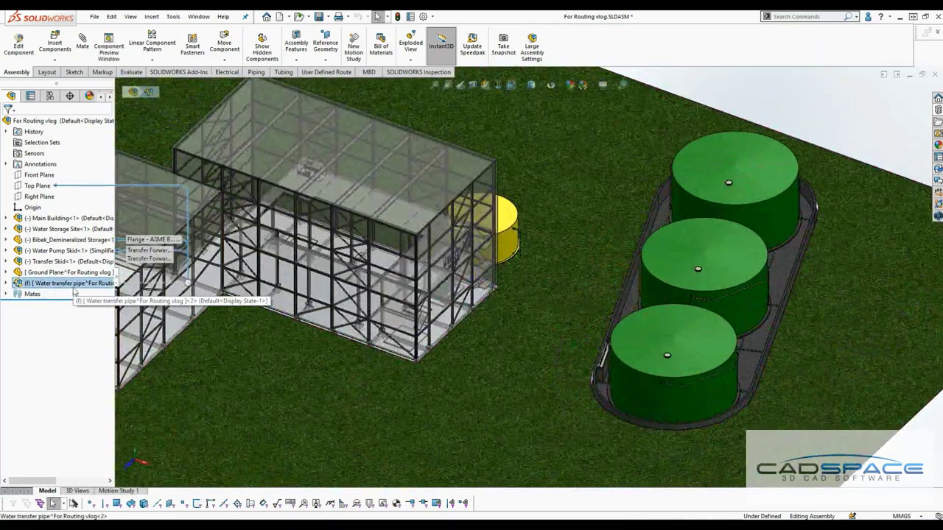
ctrl+click(46, 262)
ctrl+click(45, 251)
ctrl+click(45, 240)
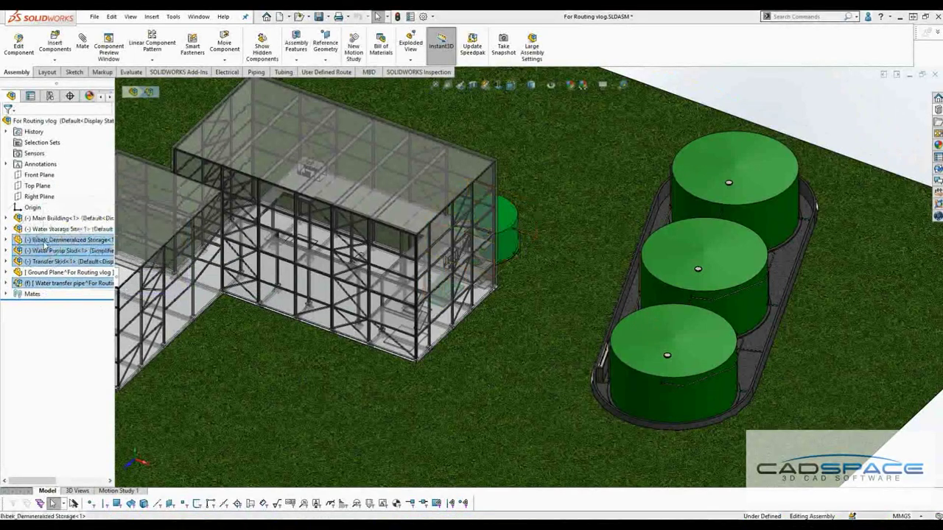
right_click(44, 240)
click(248, 263)
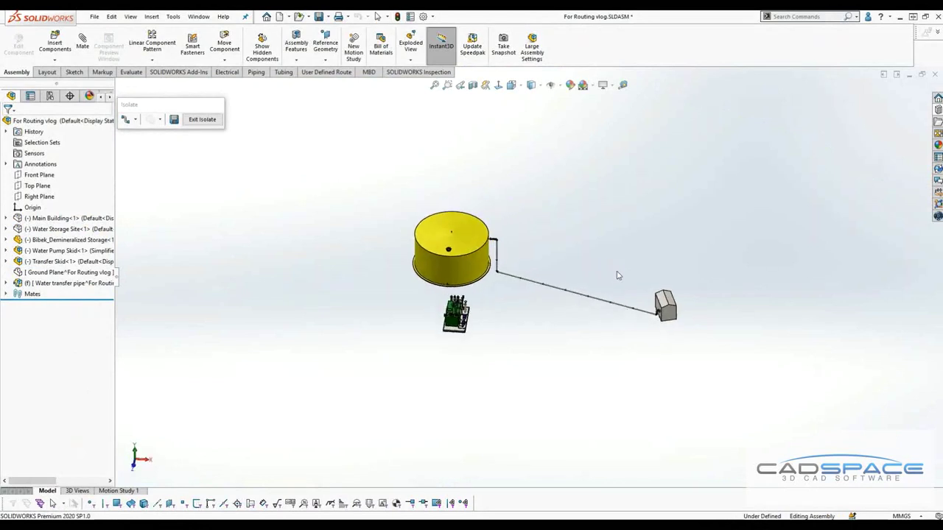
scroll(564, 301, down, 2)
scroll(373, 234, down, 2)
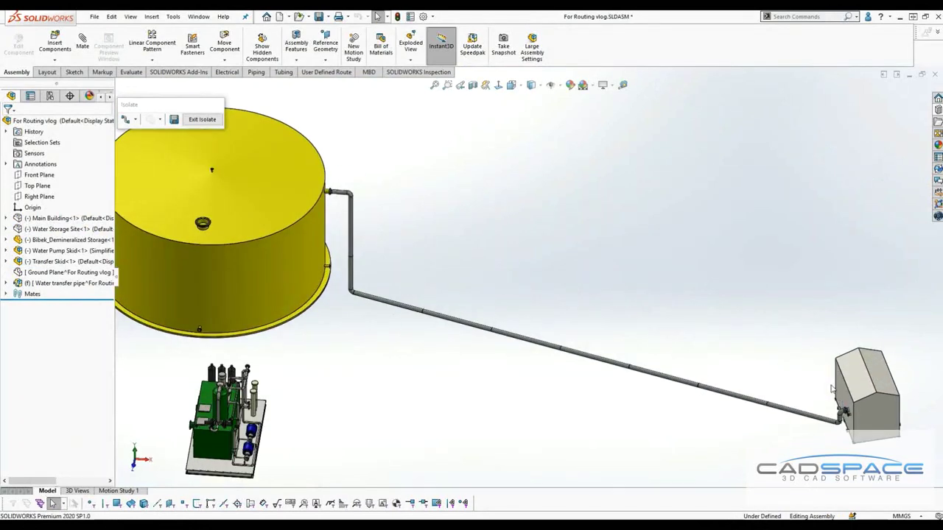
Step: Edit the Water transfer pipe's route and browse the Design Library's routing > piping > valves
right_click(64, 283)
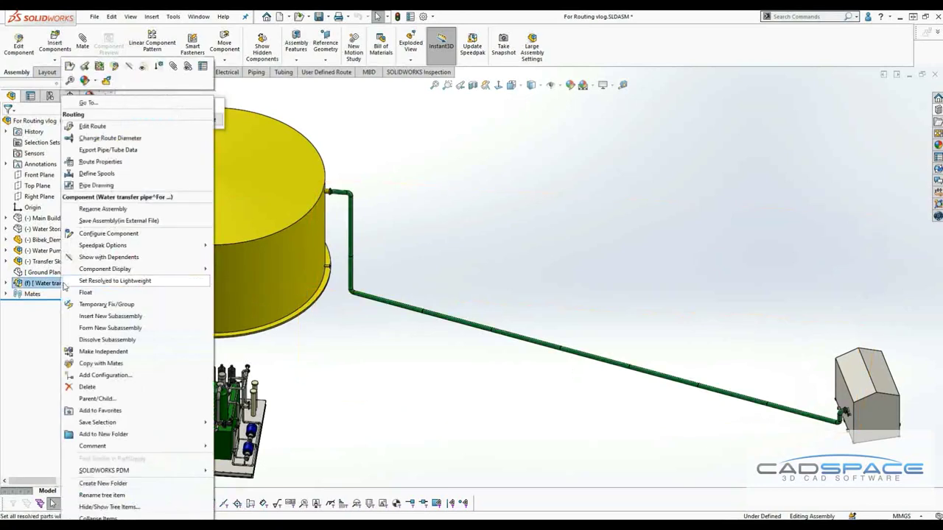
click(93, 126)
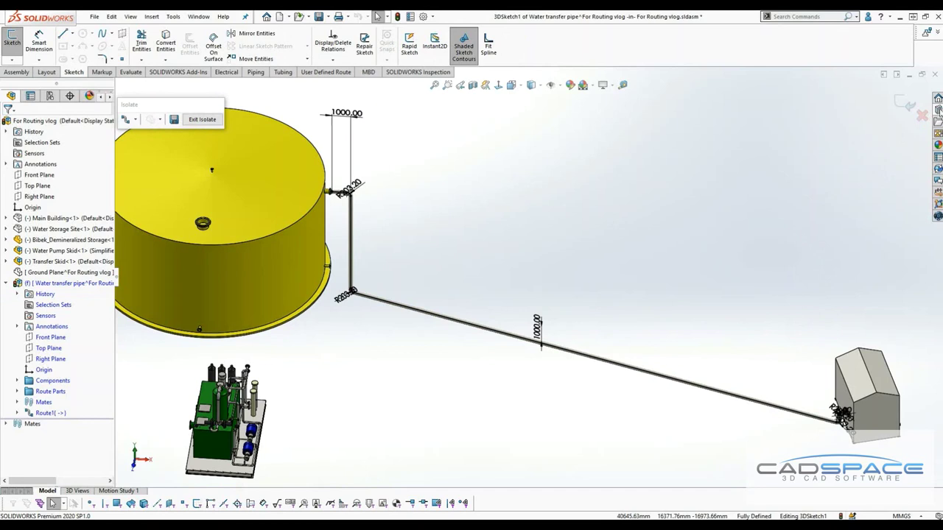
click(938, 109)
click(810, 169)
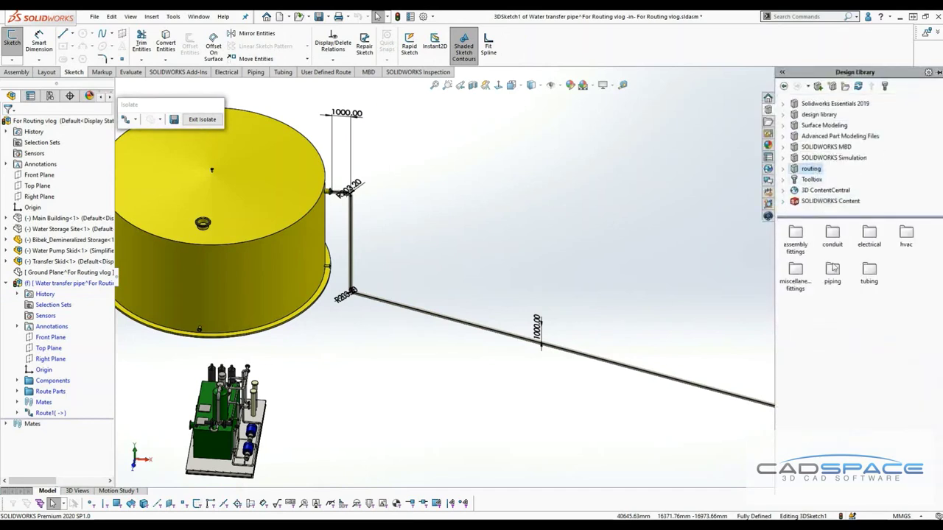
double_click(832, 271)
double_click(794, 353)
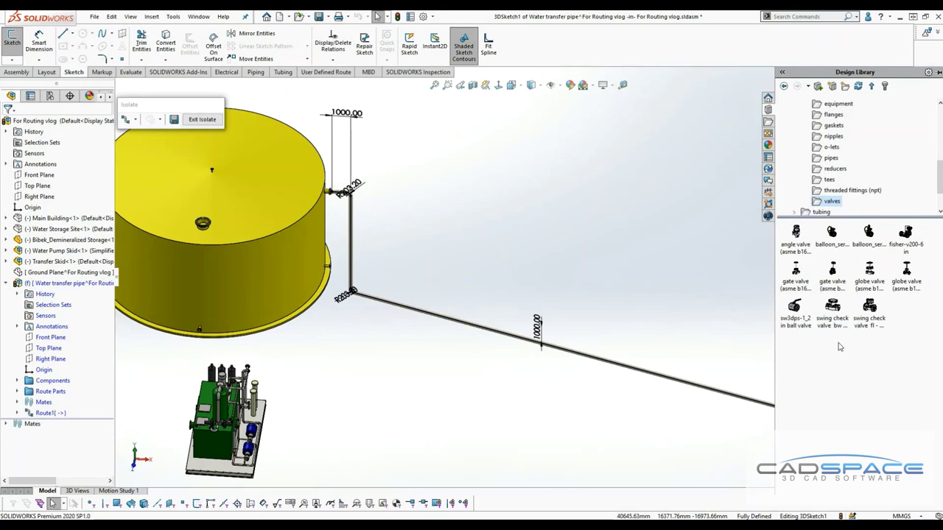
Step: Collapse the routing folders and expand 3D ContentCentral, logging on
scroll(803, 169, up, 4)
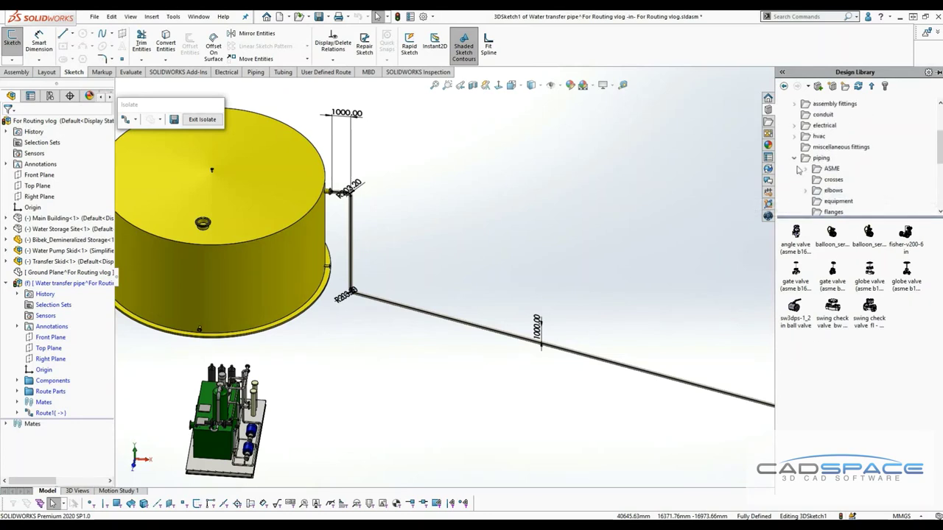
click(795, 190)
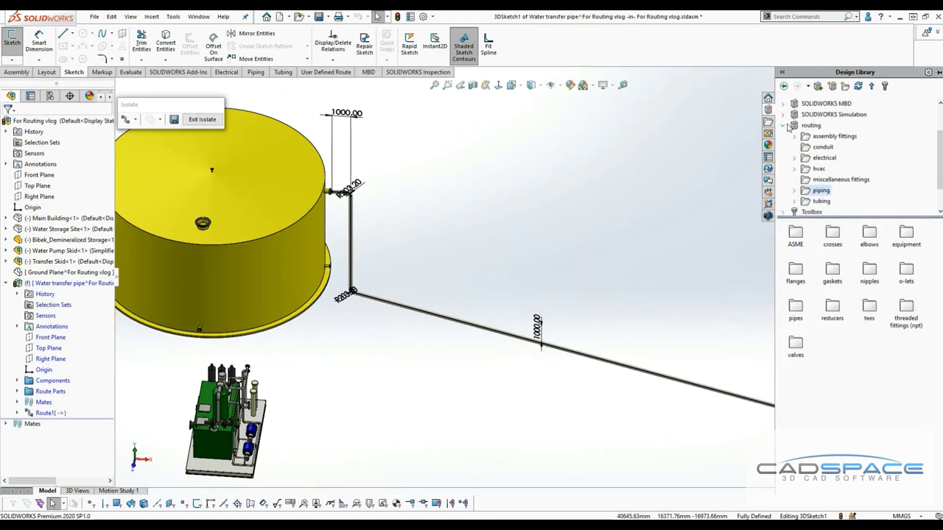
click(786, 126)
click(785, 191)
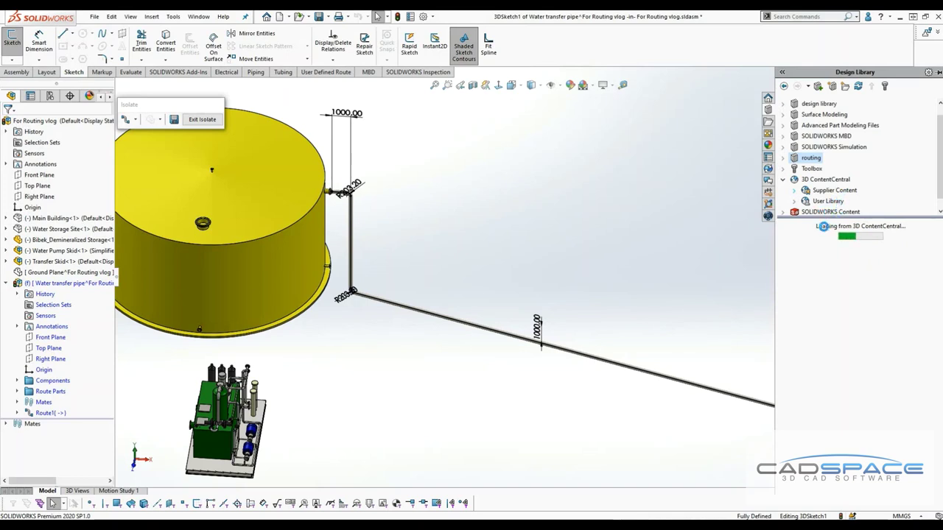
Step: Browse All Categories in 3D ContentCentral and search for 'ball valve'
click(843, 192)
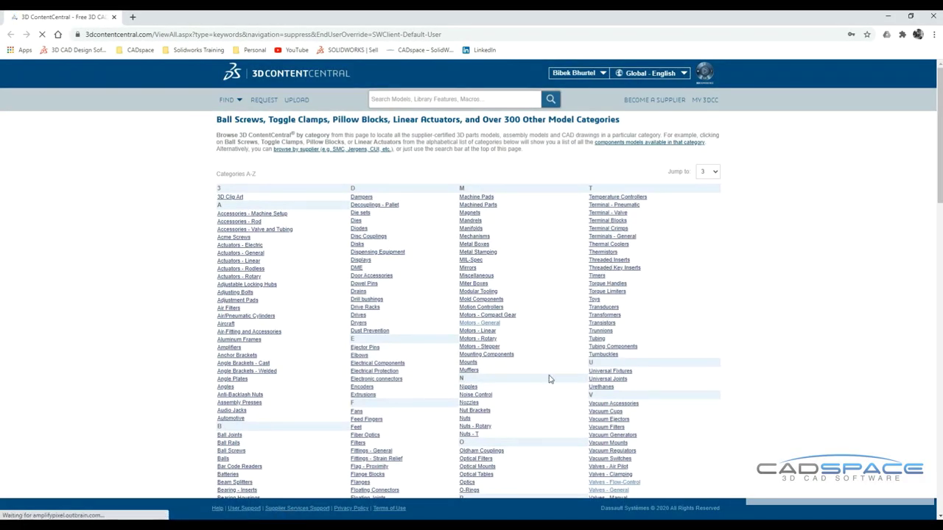
scroll(572, 442, down, 2)
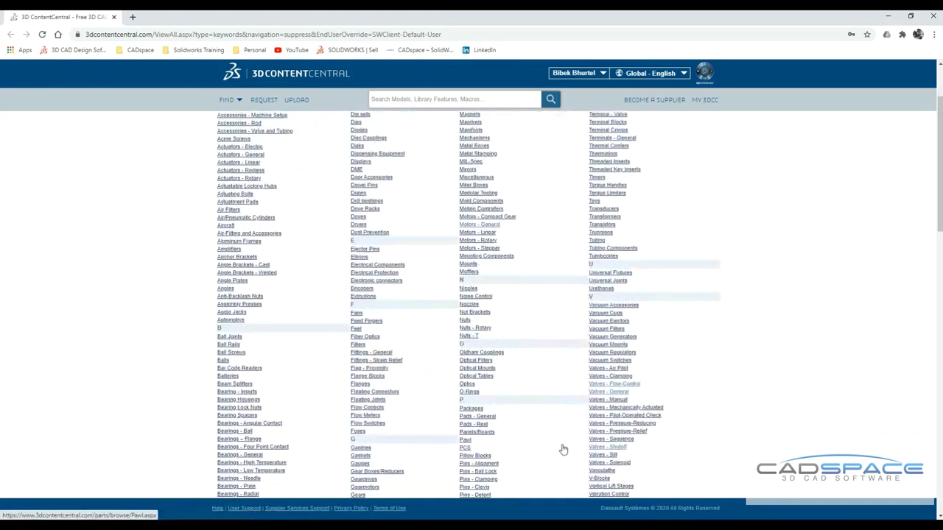
scroll(412, 383, up, 2)
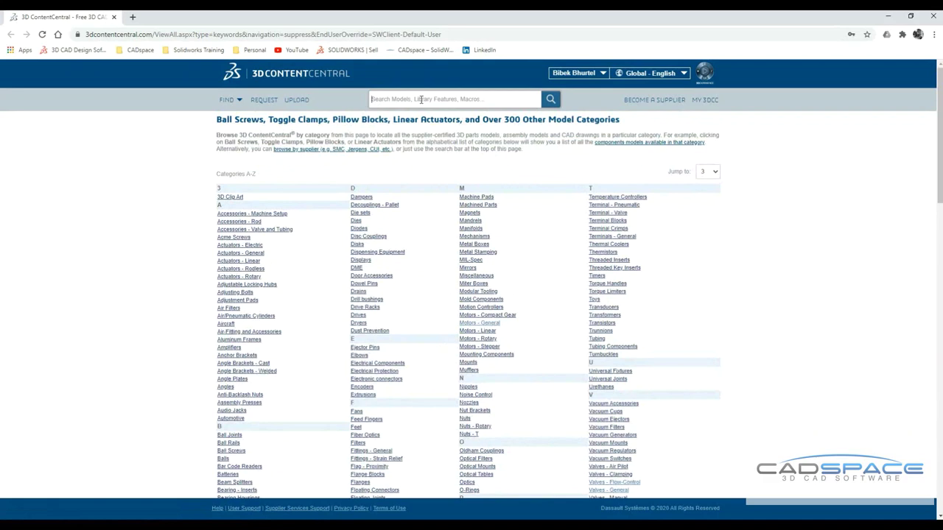
text(ball val)
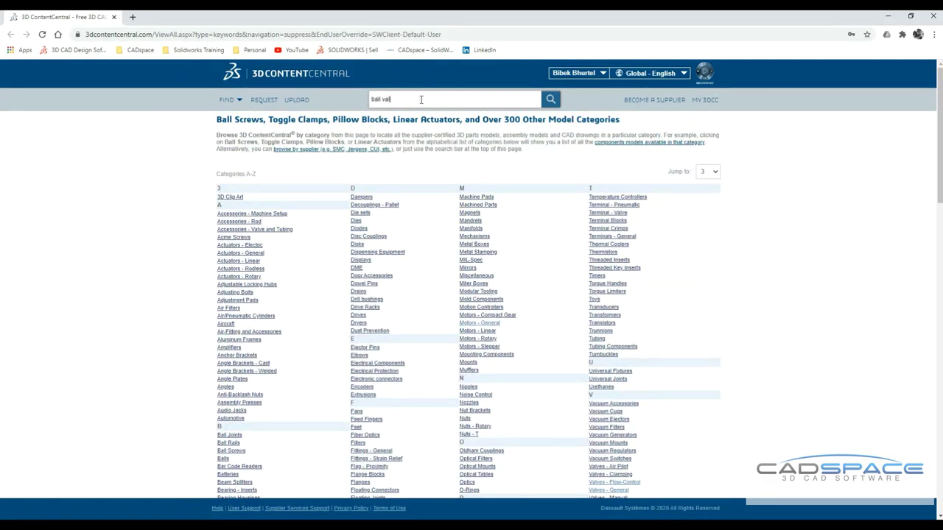
text(ve)
key(Return)
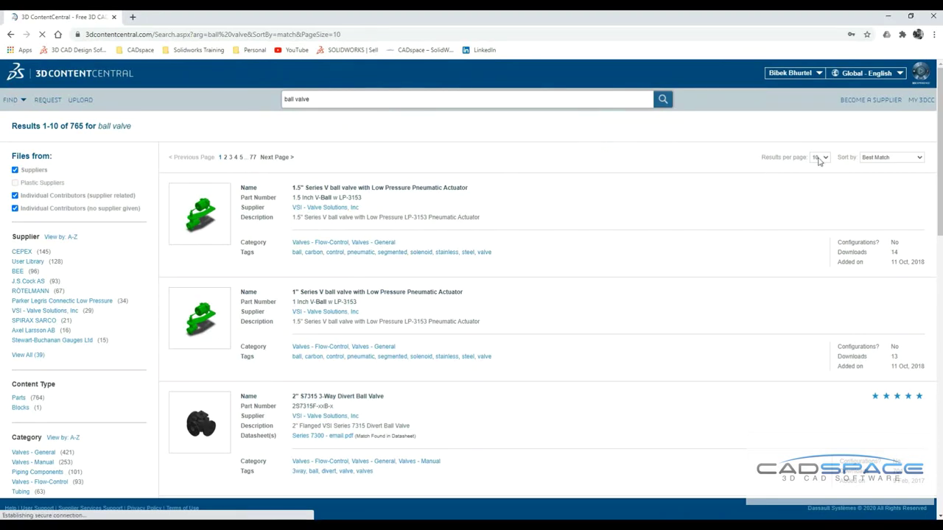
Step: Show 100 results per page and sort the ball valve results by number of downloads
click(819, 159)
click(822, 185)
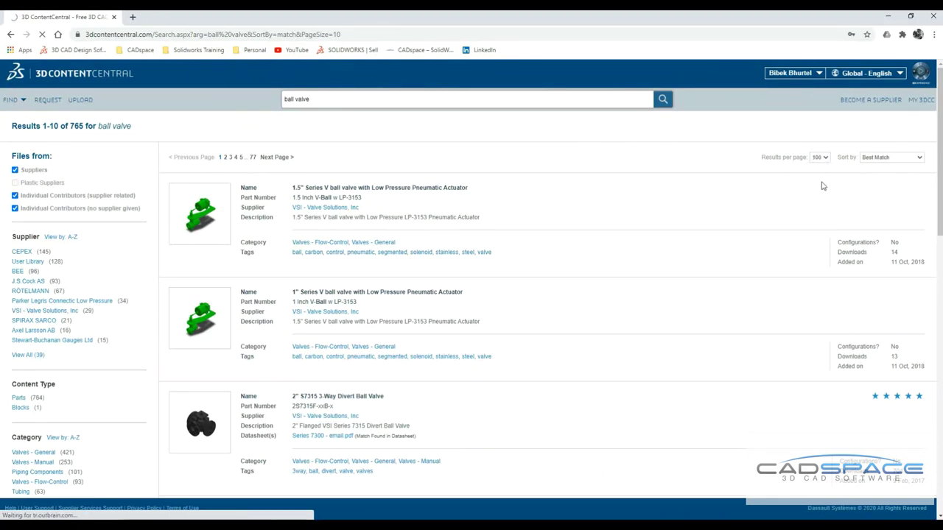
click(884, 160)
click(880, 180)
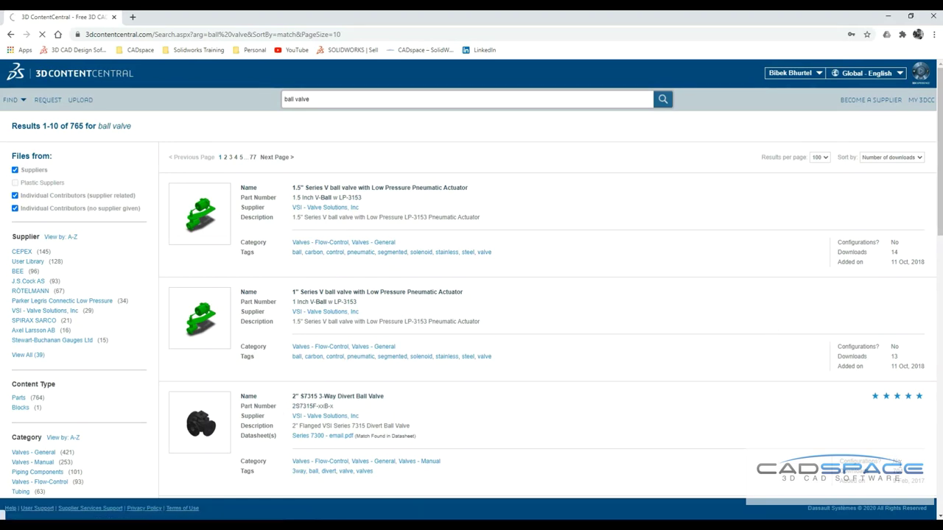
scroll(449, 317, down, 9)
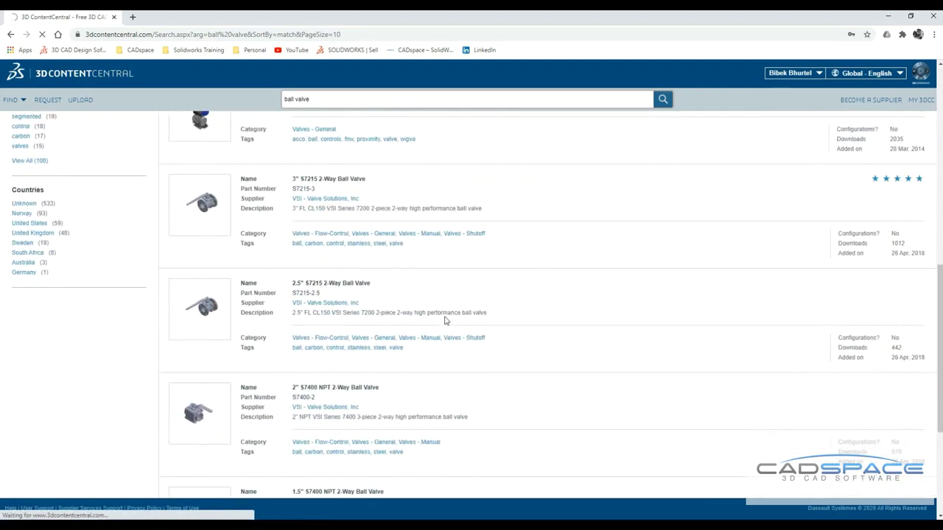
scroll(450, 321, down, 3)
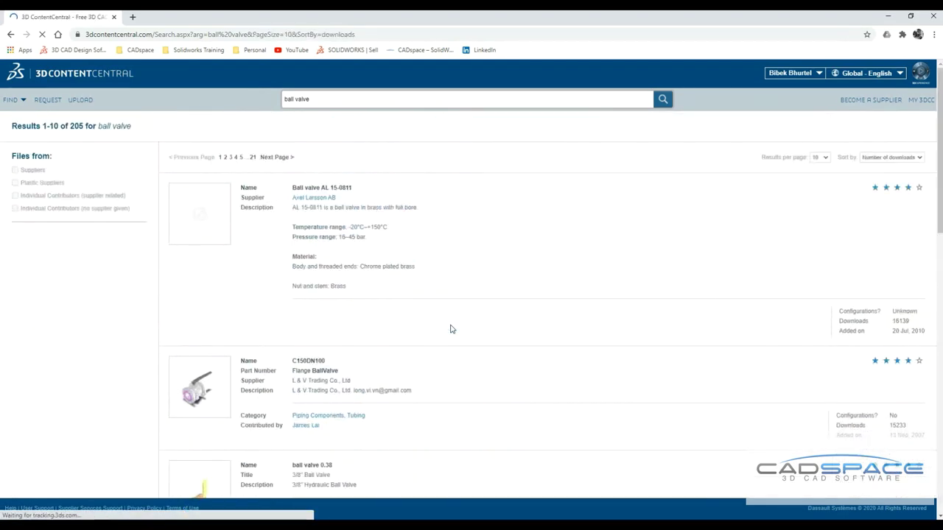
scroll(451, 329, down, 5)
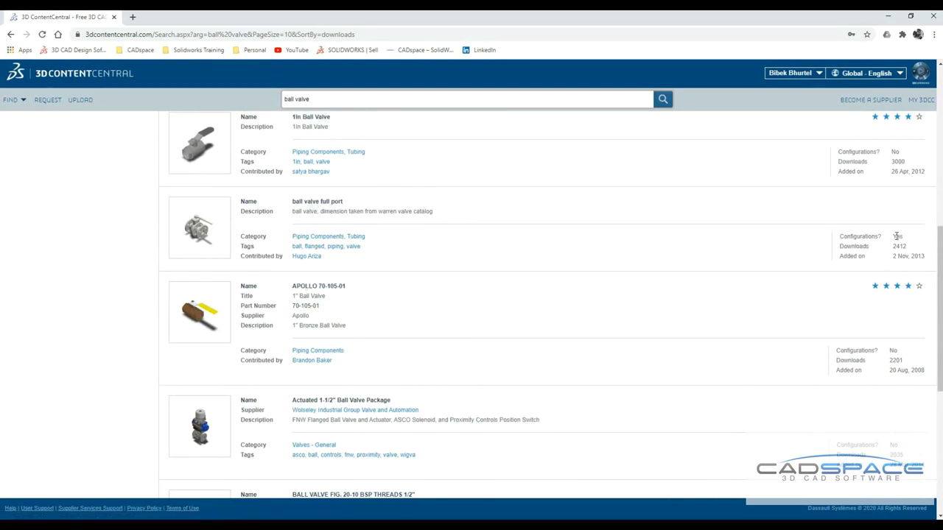
Step: Open the ball valve full port model page and keep the VB 0.5 IN size
click(195, 230)
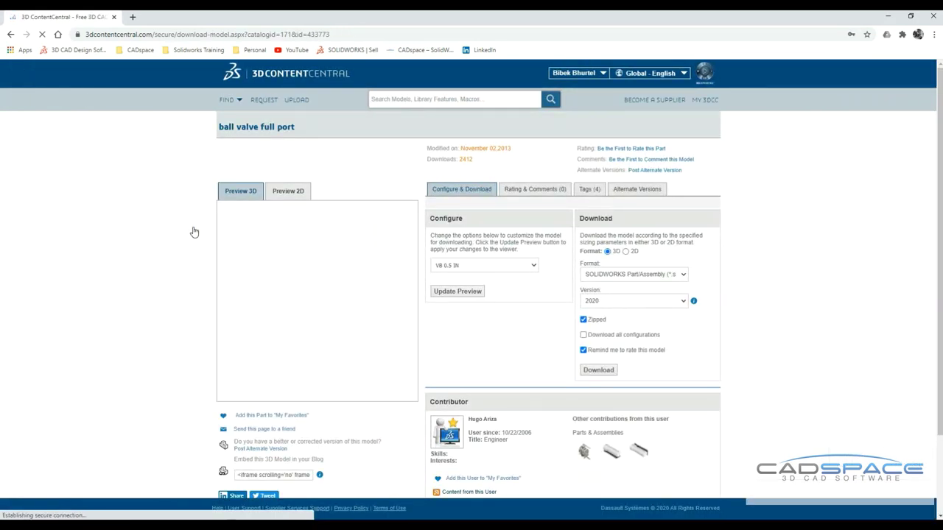
click(505, 266)
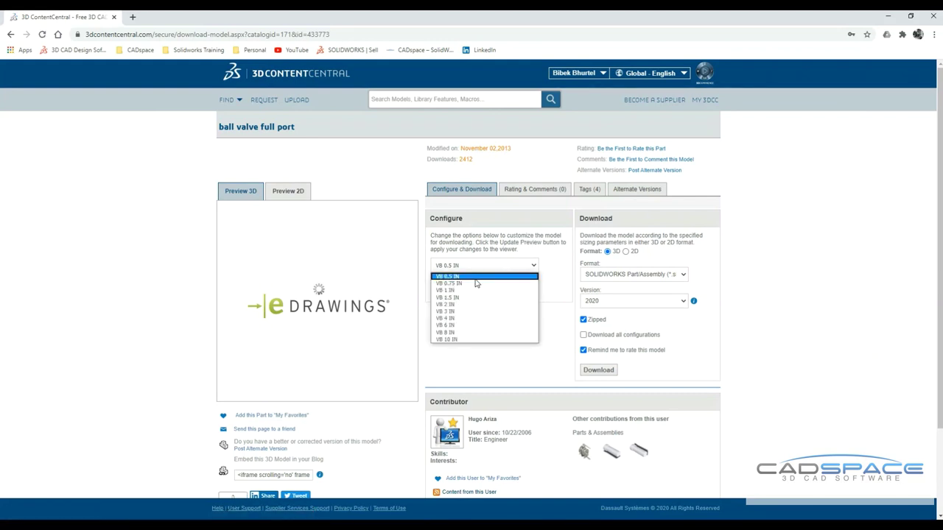
click(538, 368)
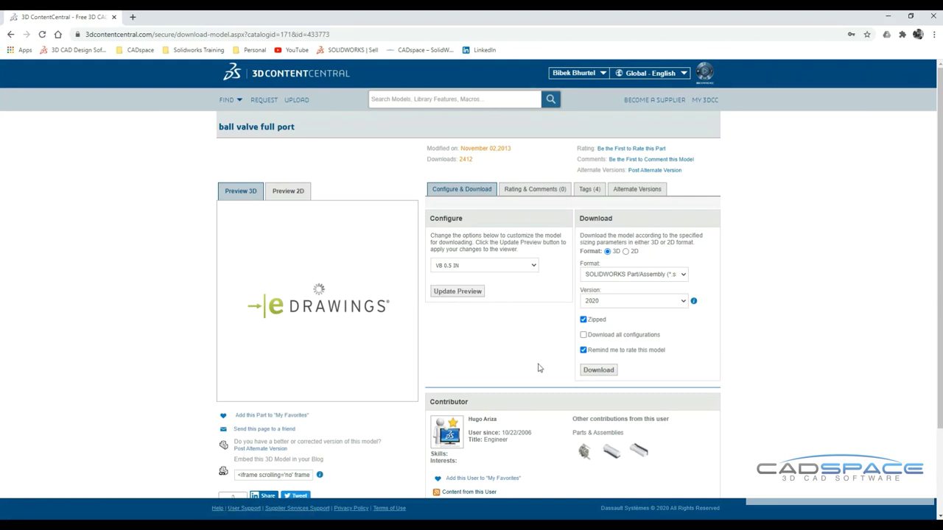
Step: Keep SOLIDWORKS Part/Assembly format and version 2020, and rotate the 3D valve preview
click(635, 275)
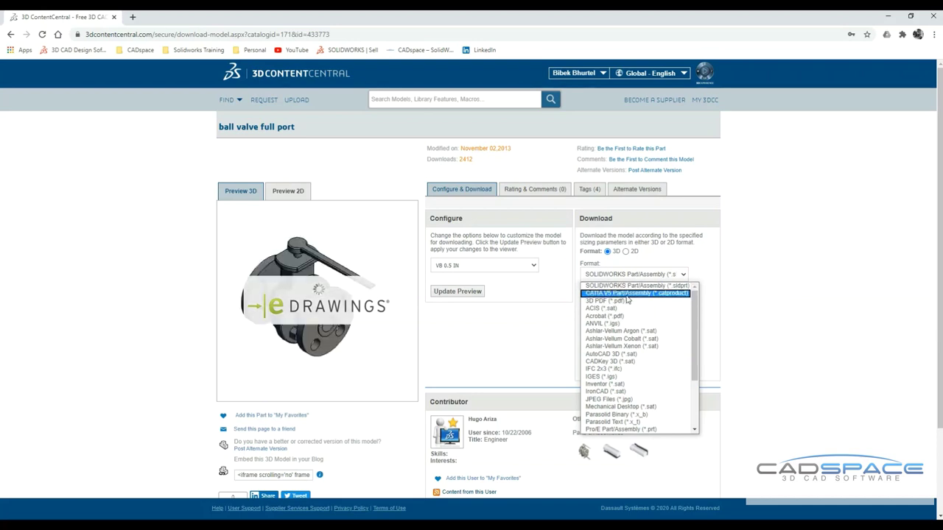
scroll(625, 363, down, 3)
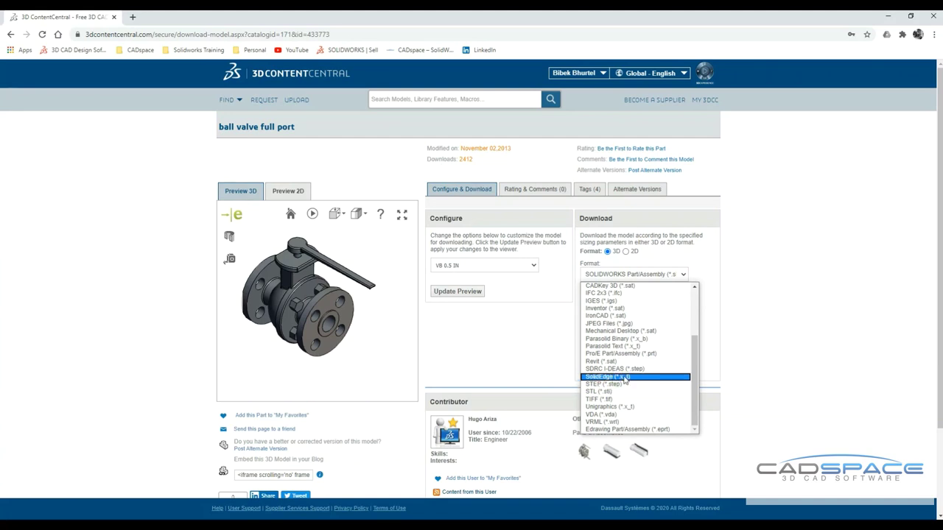
click(361, 312)
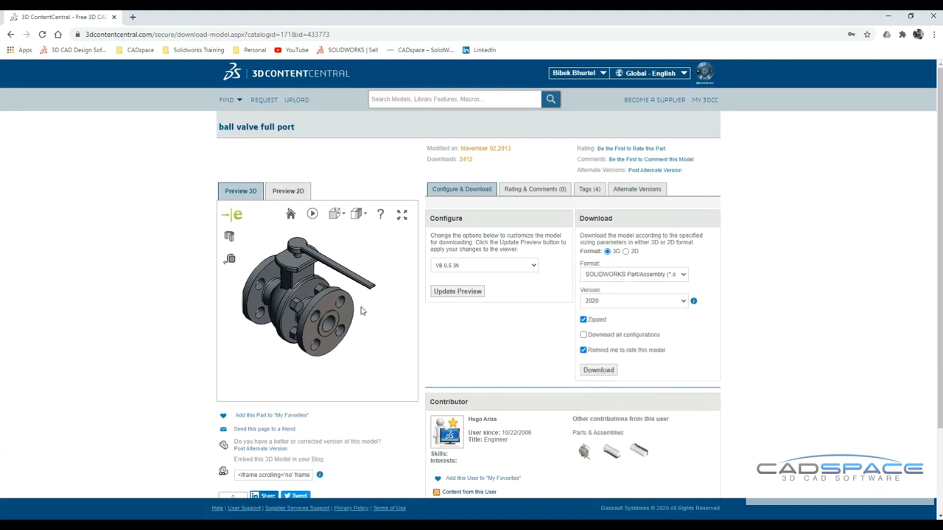
drag(361, 311, 344, 306)
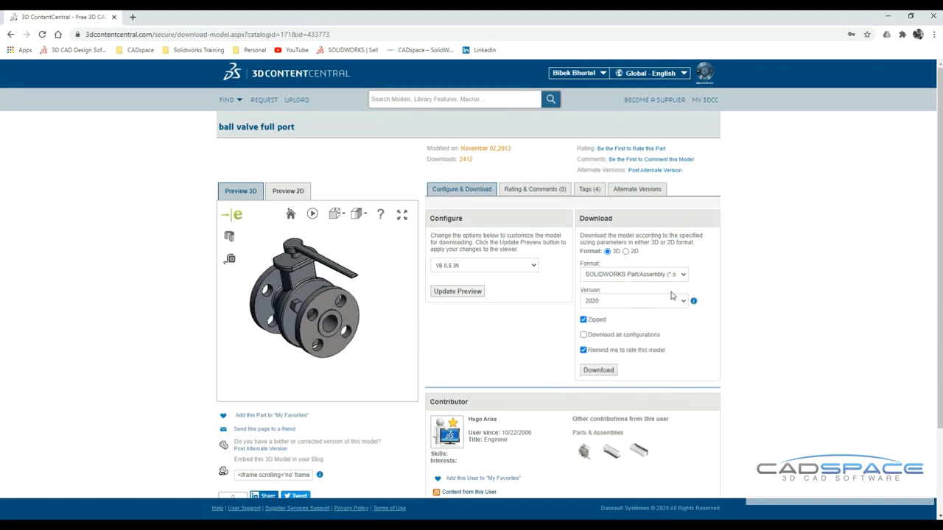
click(638, 276)
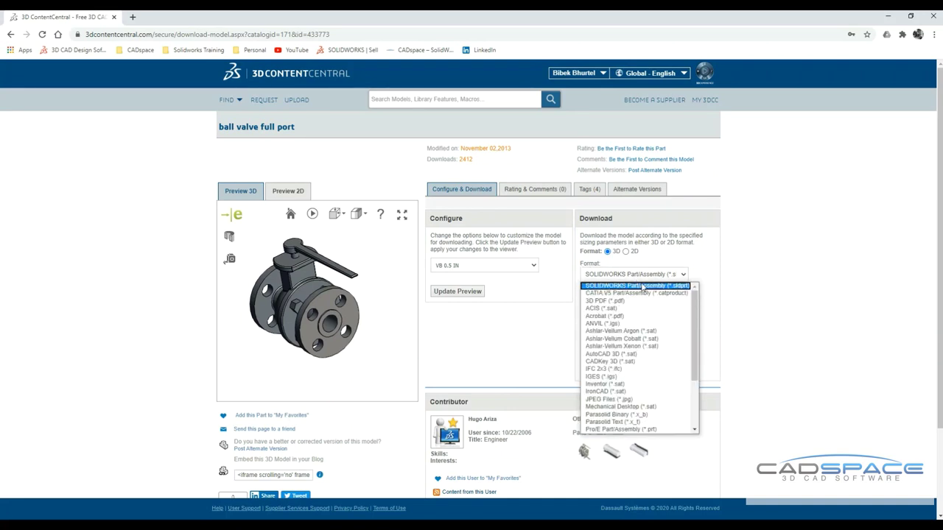
scroll(630, 346, down, 4)
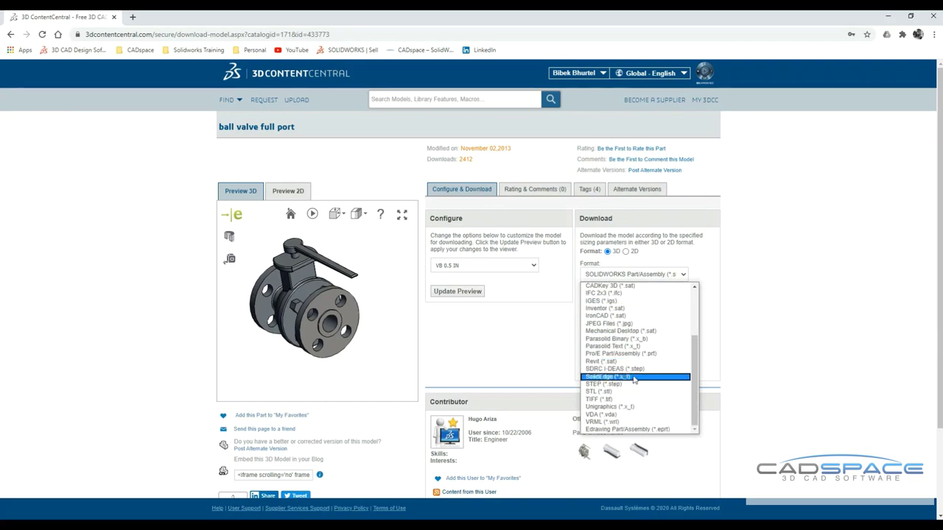
scroll(615, 390, up, 4)
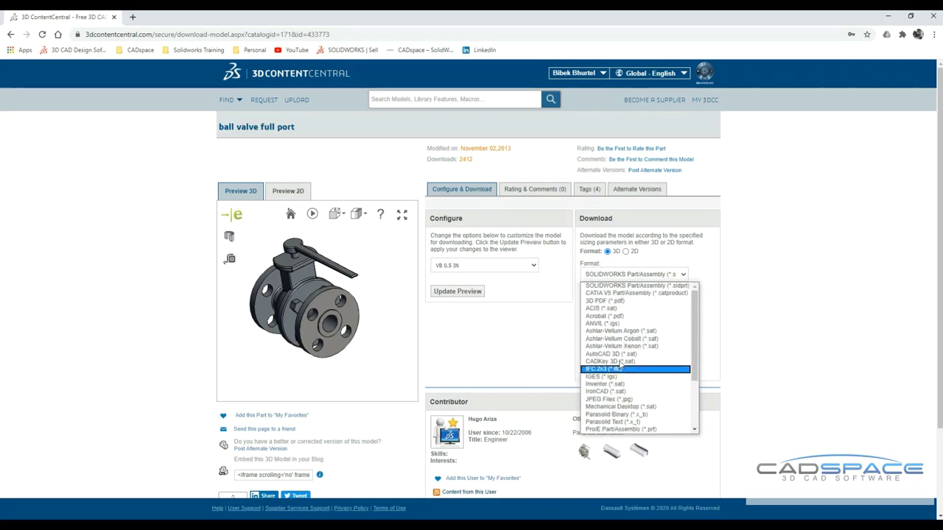
click(484, 352)
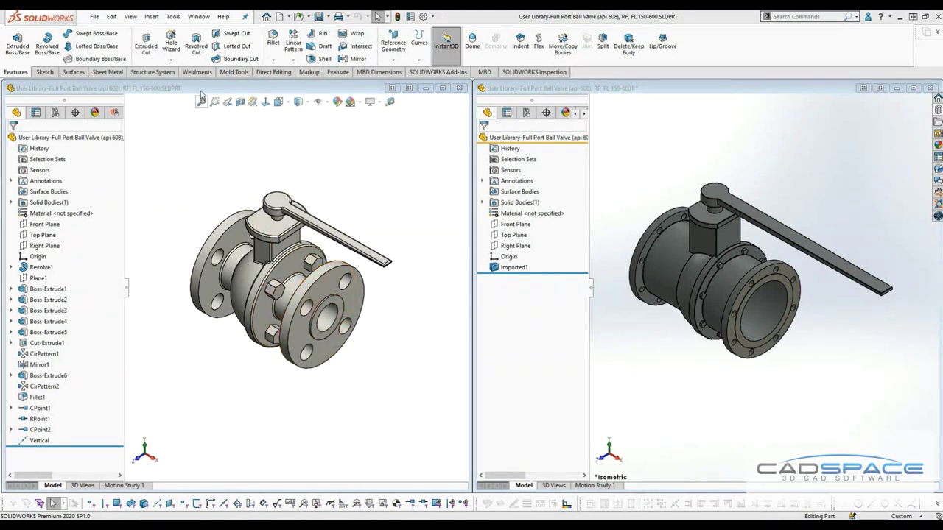
Step: Review the native valve's configurations and Design Library, then maximize the imported valve window
click(199, 118)
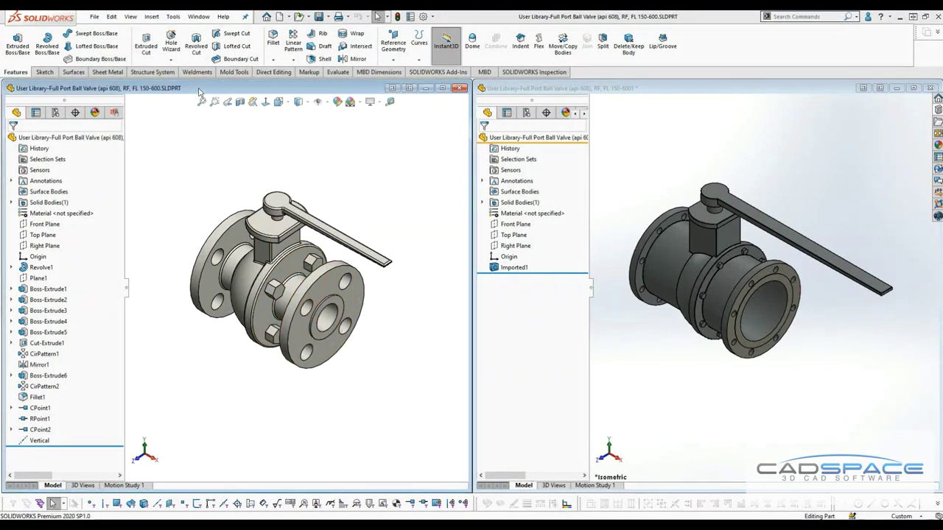
click(55, 112)
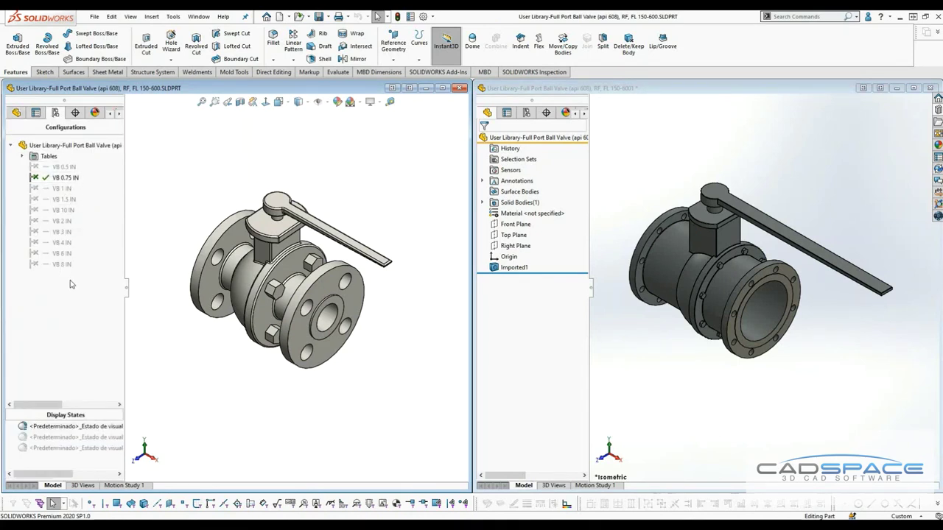
click(16, 112)
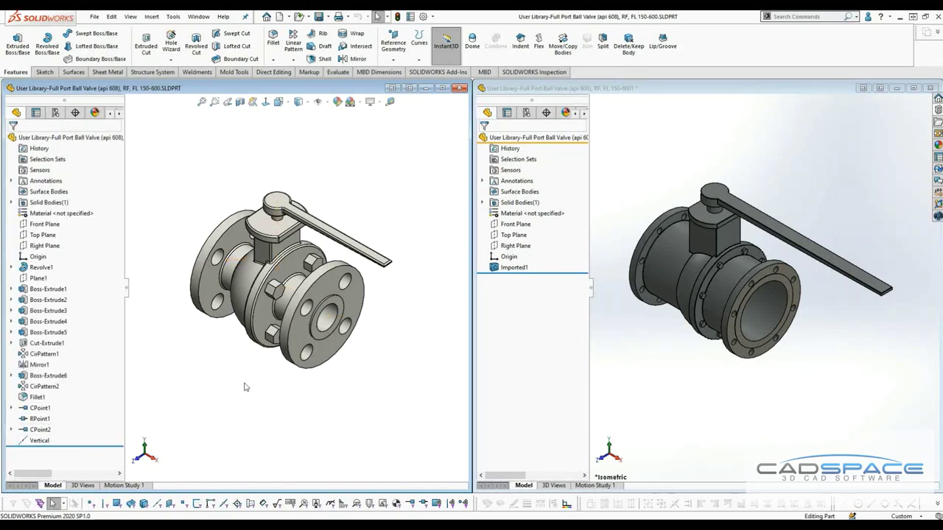
click(938, 110)
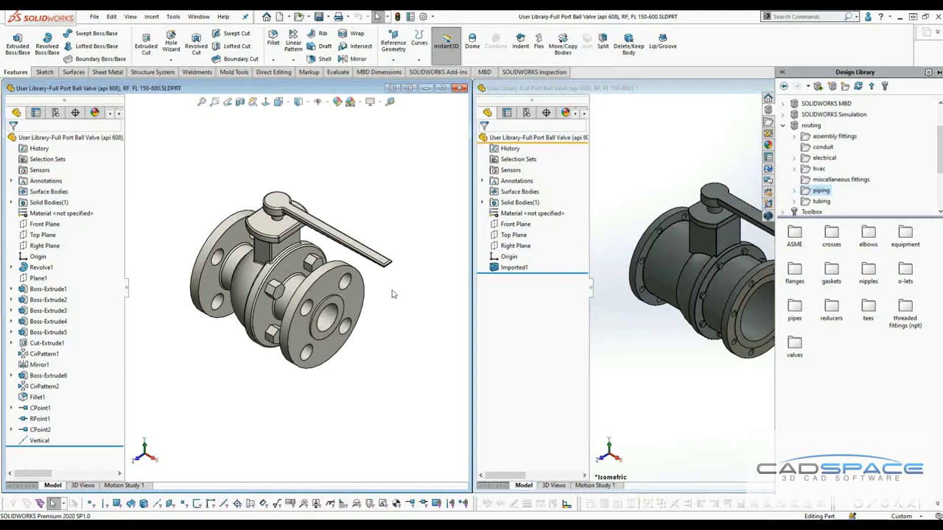
click(384, 349)
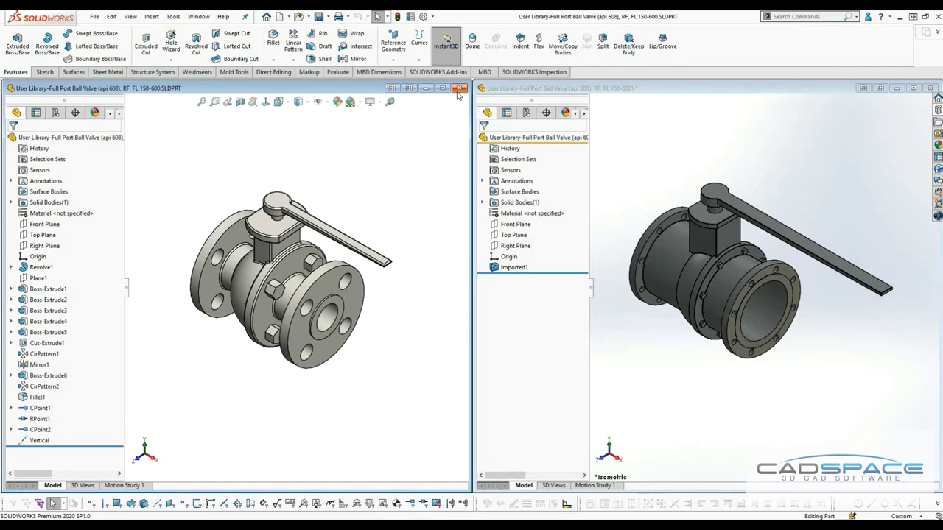
click(576, 90)
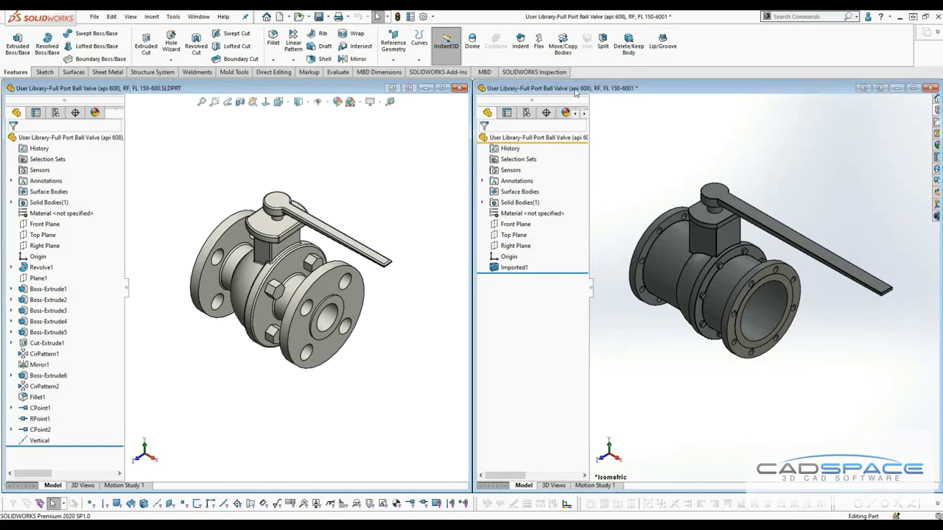
double_click(576, 88)
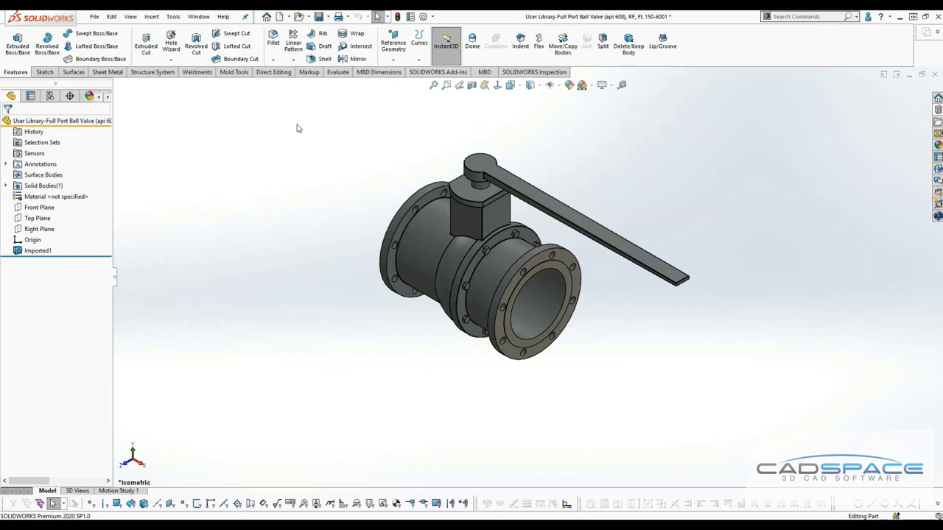
Step: Launch the Routing Component Wizard from the Routing Library Manager
click(175, 17)
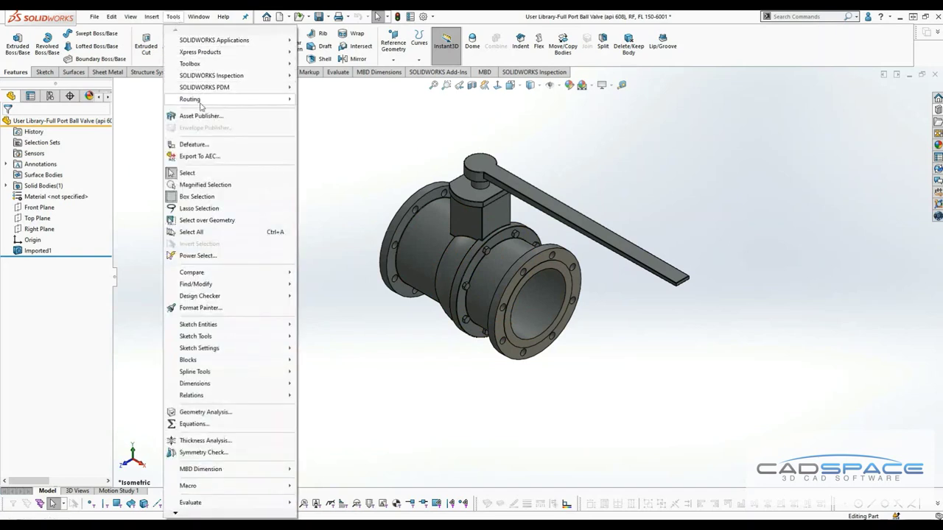
mouse_move(199, 102)
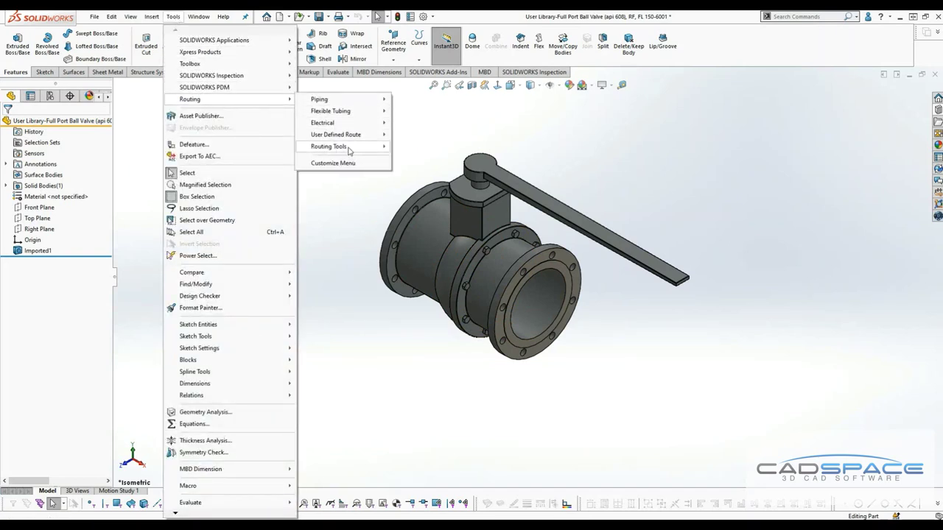
mouse_move(350, 149)
click(427, 148)
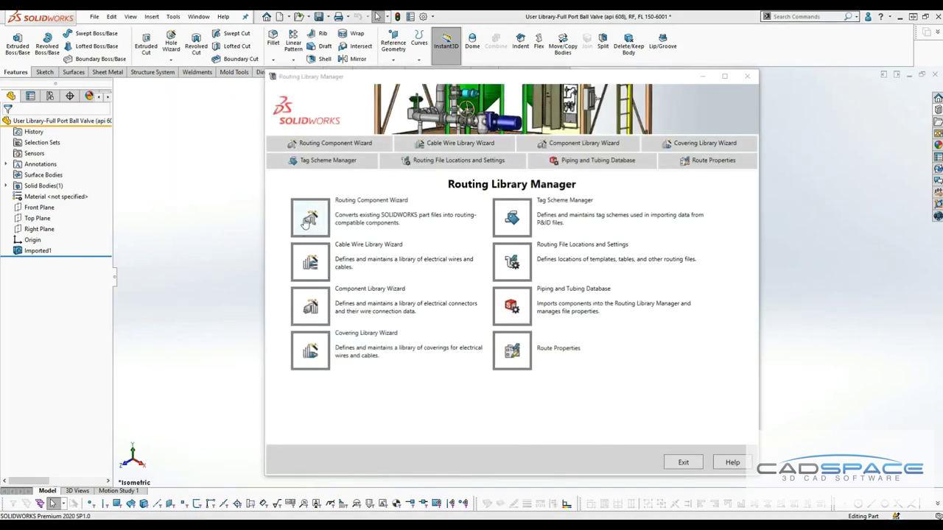
click(309, 221)
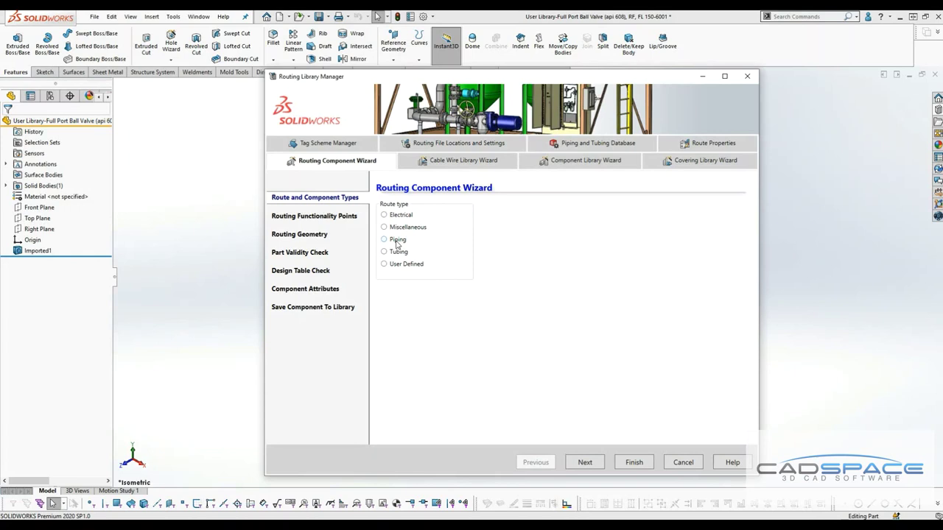
Step: Set route type Piping, component type Valves, and valve type Ball Valve
click(397, 242)
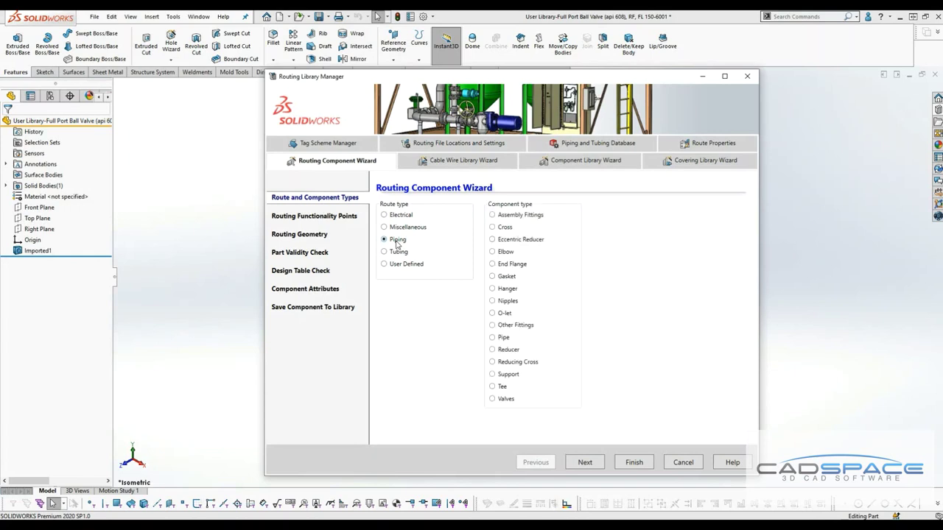
click(505, 399)
click(507, 414)
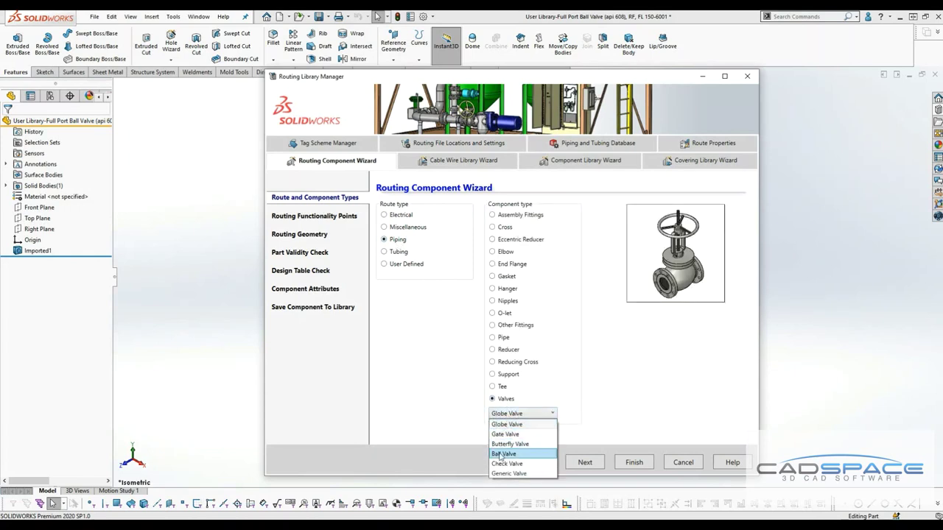
click(504, 455)
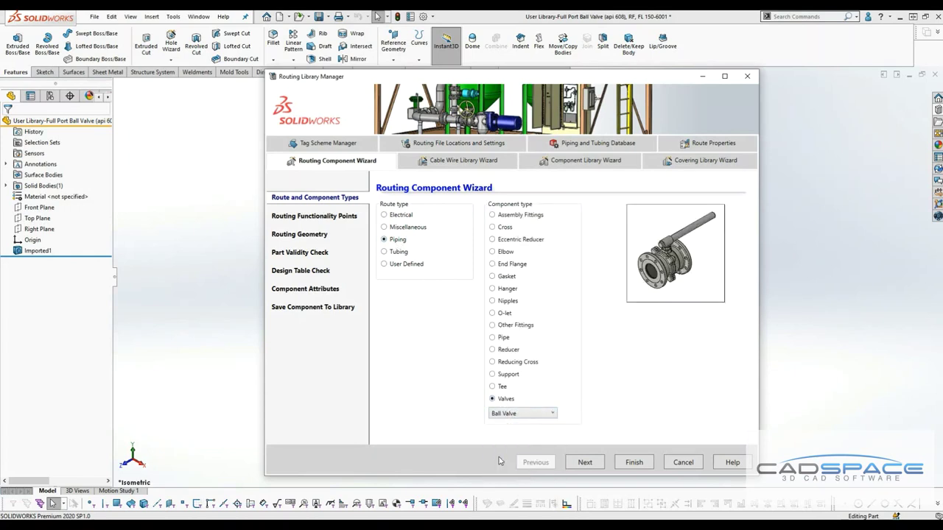
Step: Start the first connection point on a flange bore's circular edge
click(585, 464)
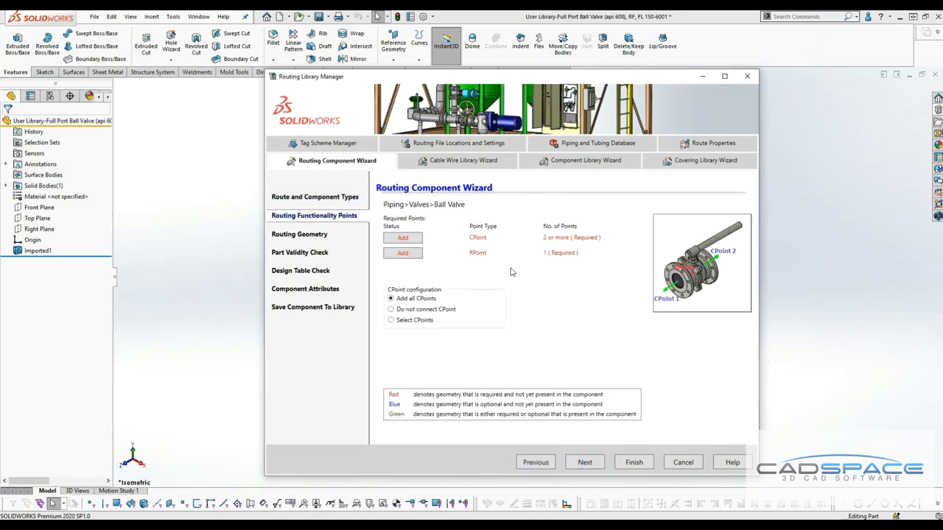
click(403, 238)
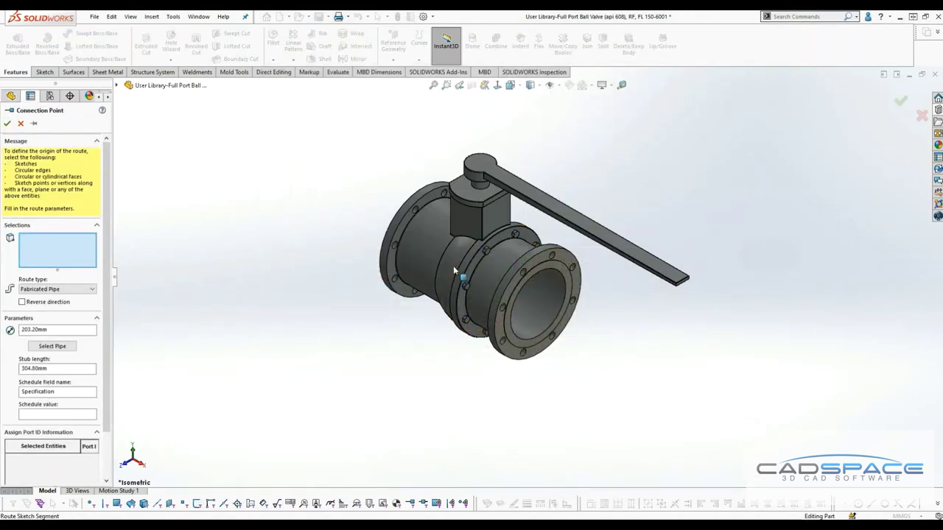
middle_drag(453, 265, 397, 284)
scroll(395, 368, down, 3)
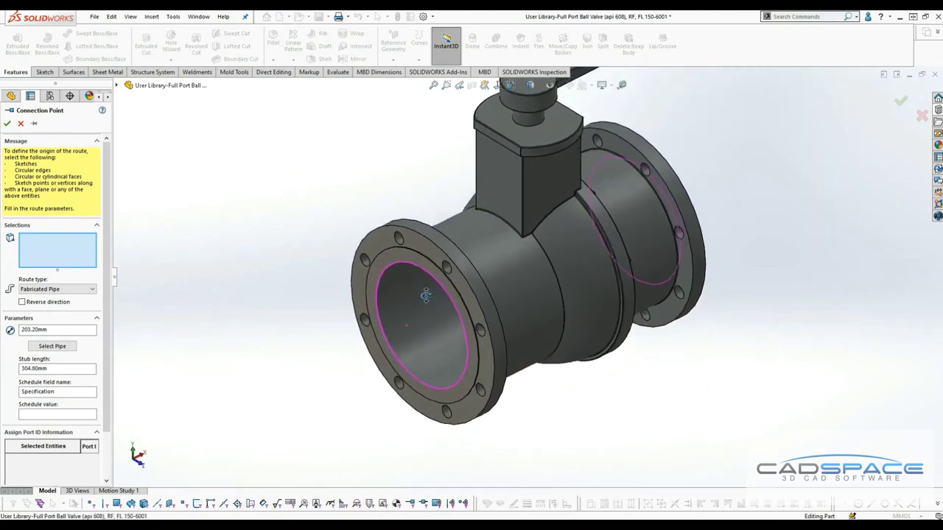
click(387, 265)
Step: Assign 8" - Sch 40 pipe to the first connection point
scroll(424, 314, down, 3)
scroll(423, 314, down, 3)
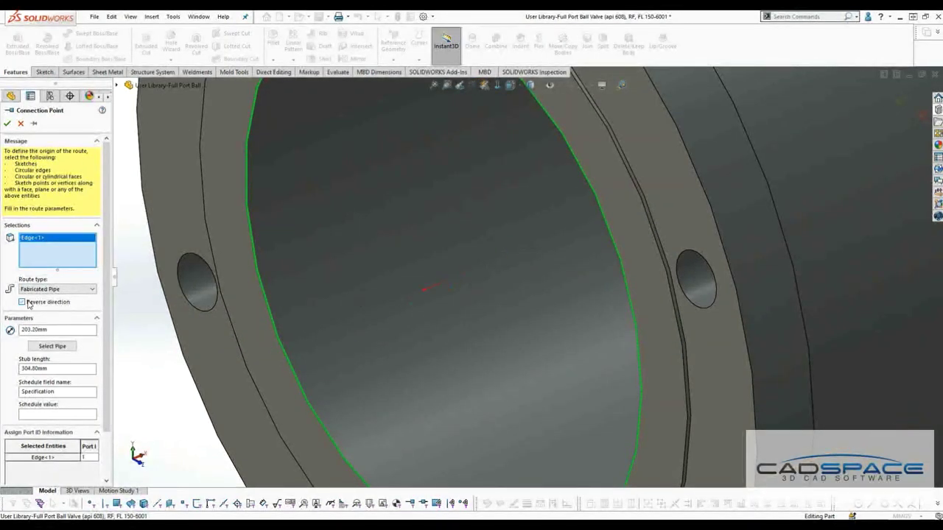
click(65, 348)
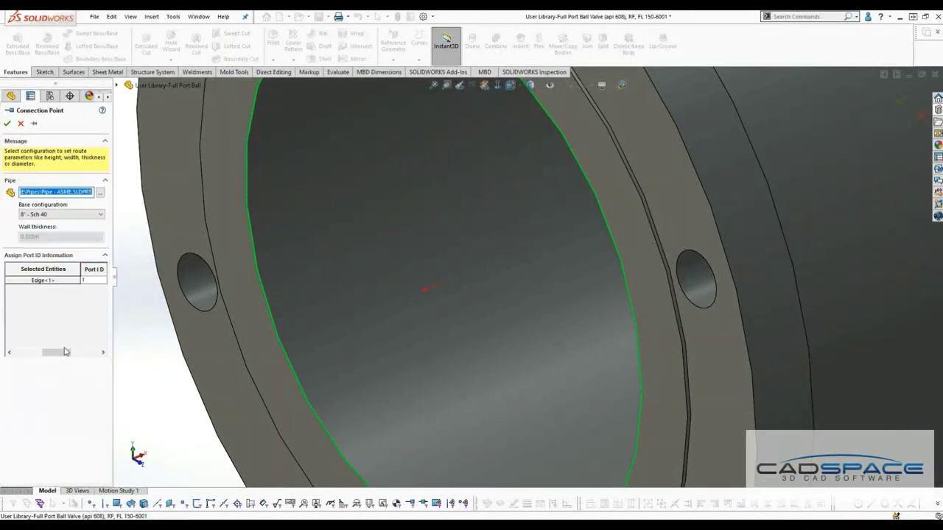
click(43, 218)
click(7, 124)
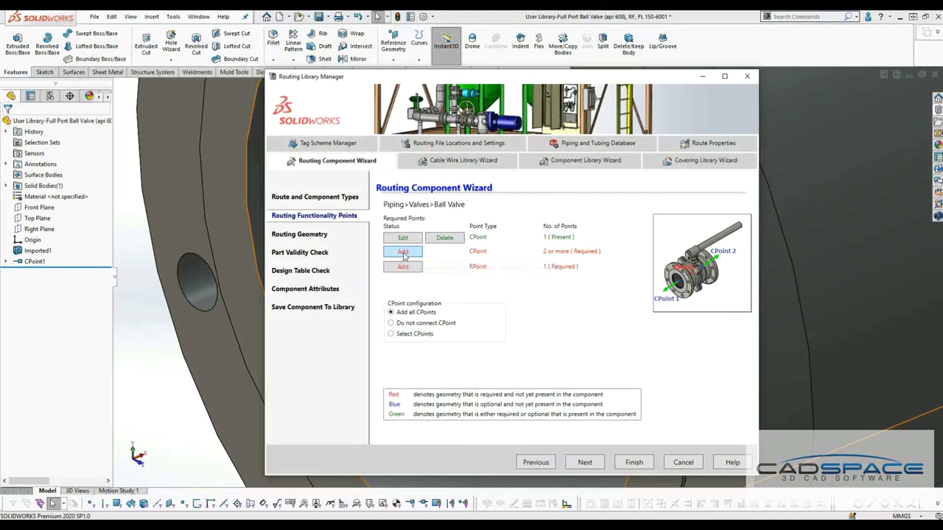
Step: Start a second connection point on the far flange's bore edge
click(403, 251)
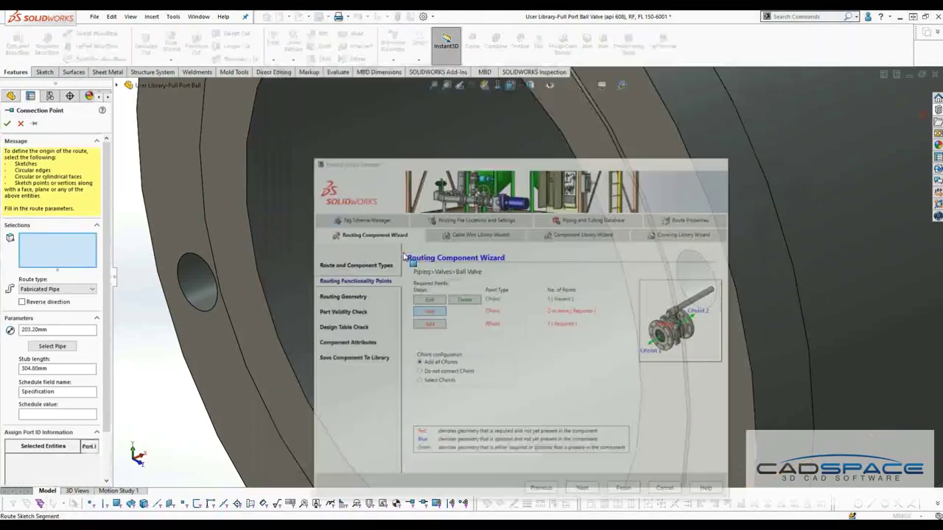
scroll(533, 295, up, 10)
middle_drag(516, 287, 847, 176)
scroll(848, 177, down, 3)
click(815, 168)
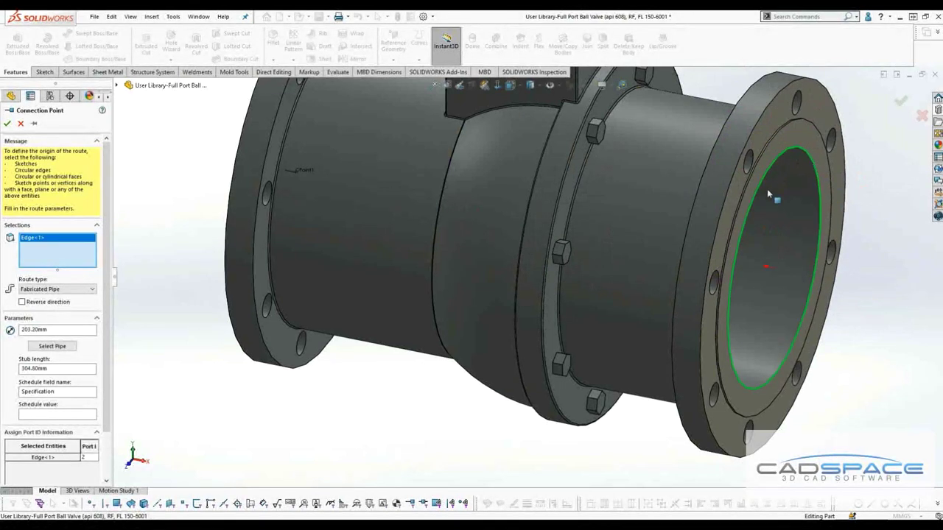
Step: Match CPoint2 to 8" - Sch 40 pipe and finish it
scroll(725, 281, down, 5)
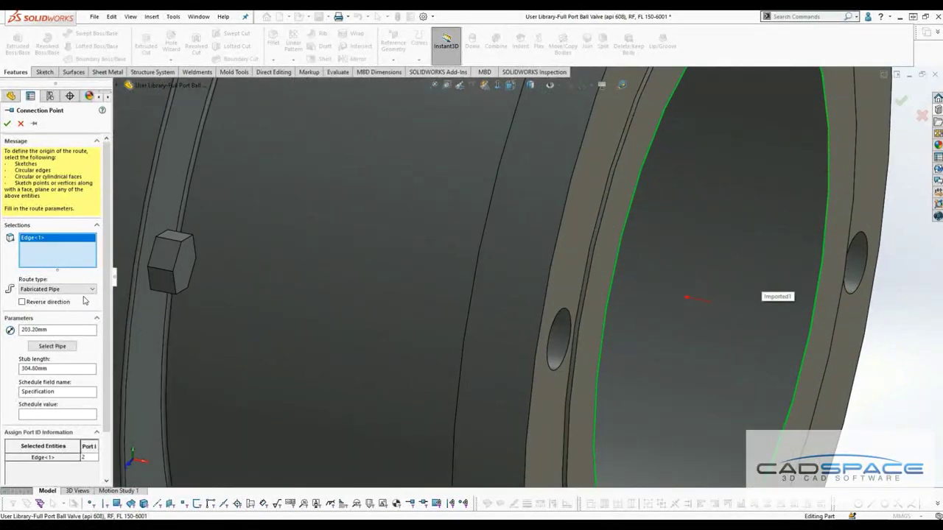
click(51, 345)
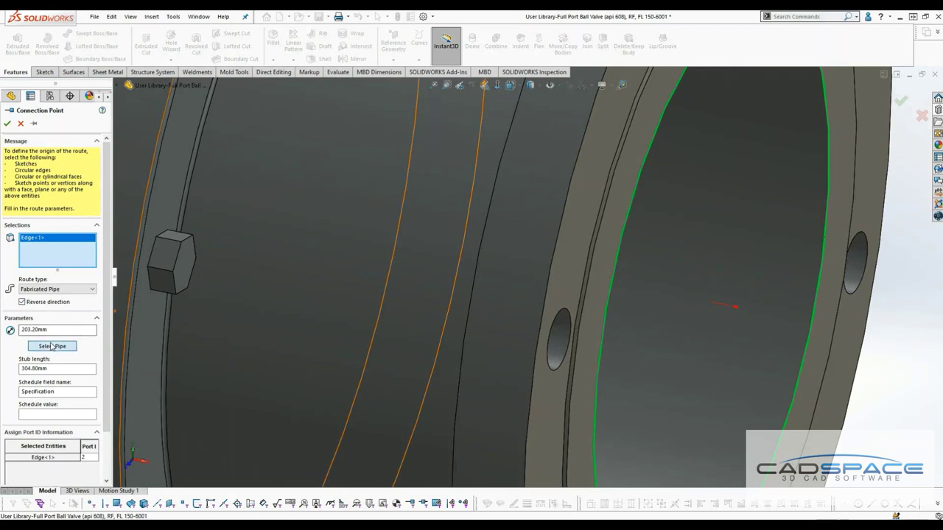
click(7, 124)
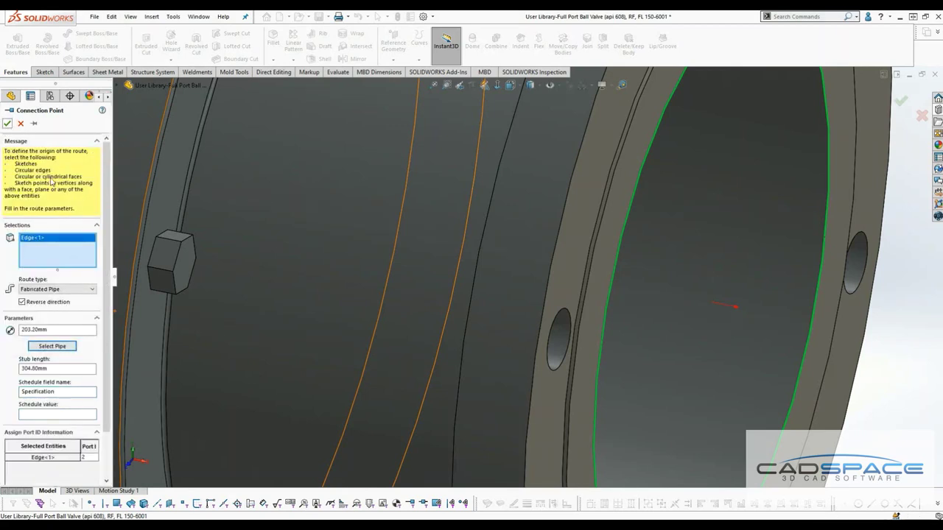
key(Return)
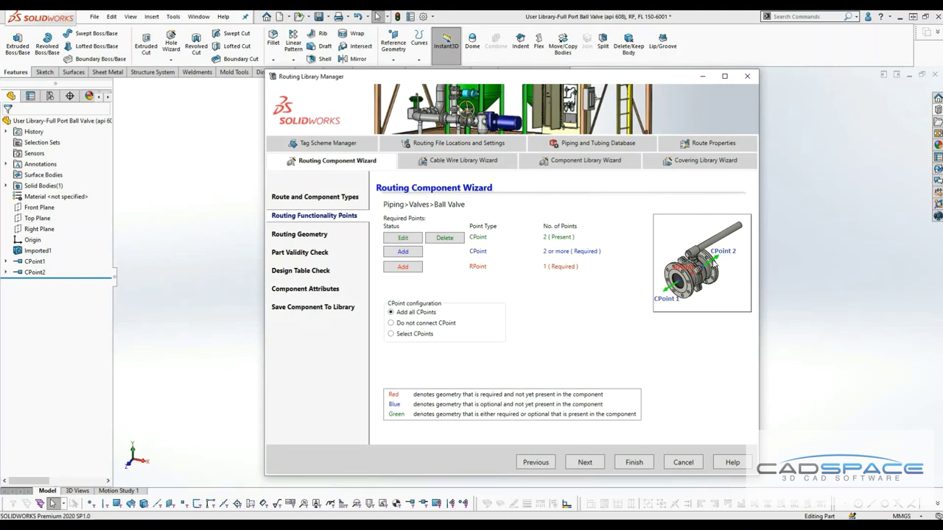
Step: Add RPoint1 at the valve's part origin, picked from the flyout feature tree
click(403, 268)
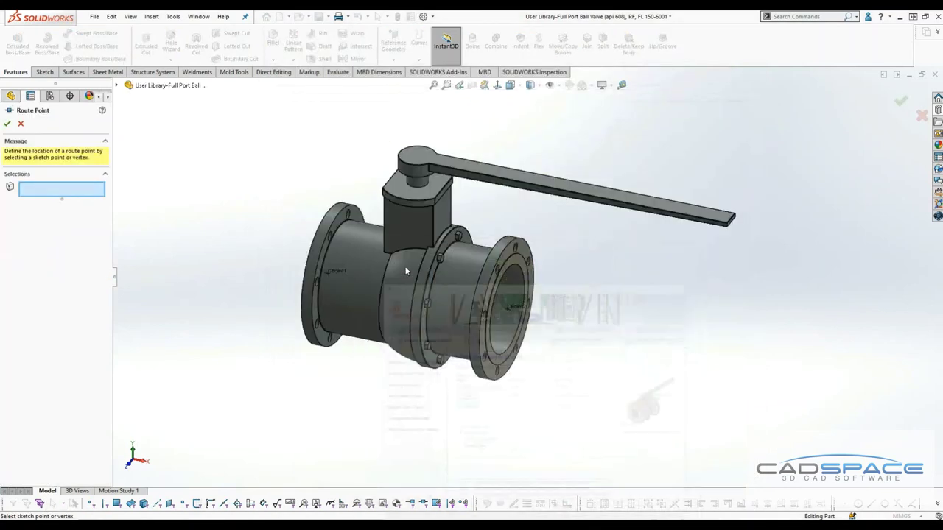
middle_drag(403, 345, 427, 309)
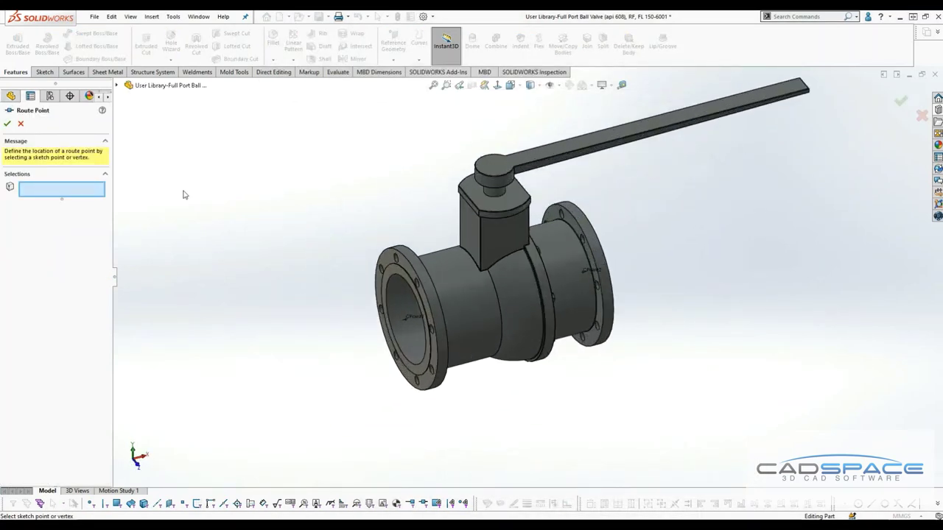
click(116, 86)
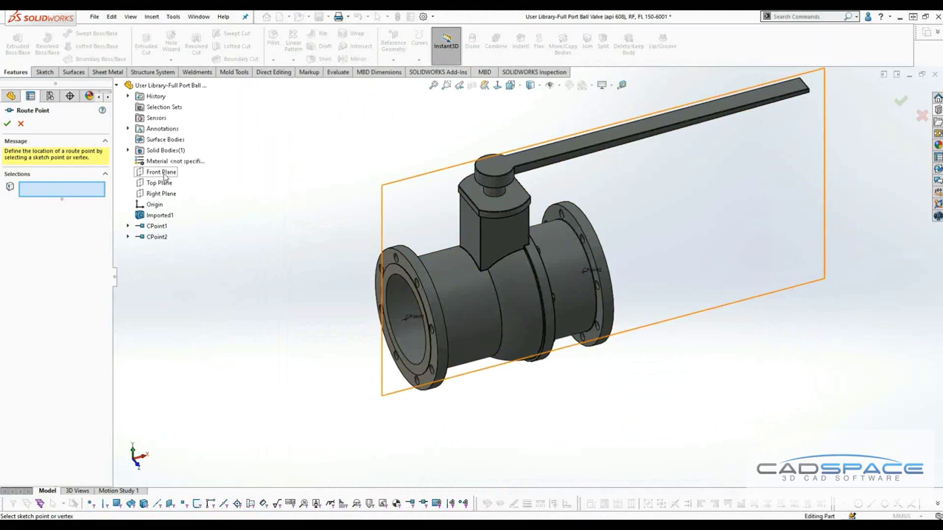
click(155, 205)
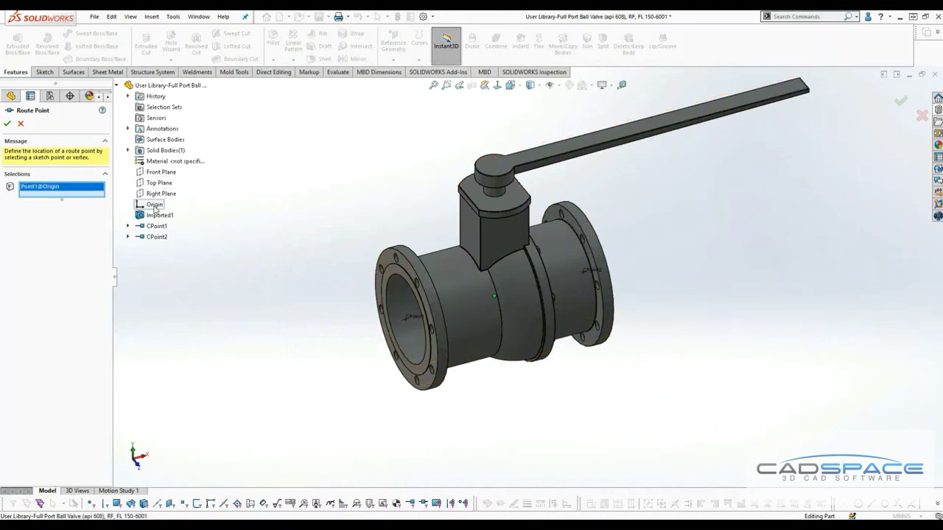
middle_drag(459, 329, 530, 260)
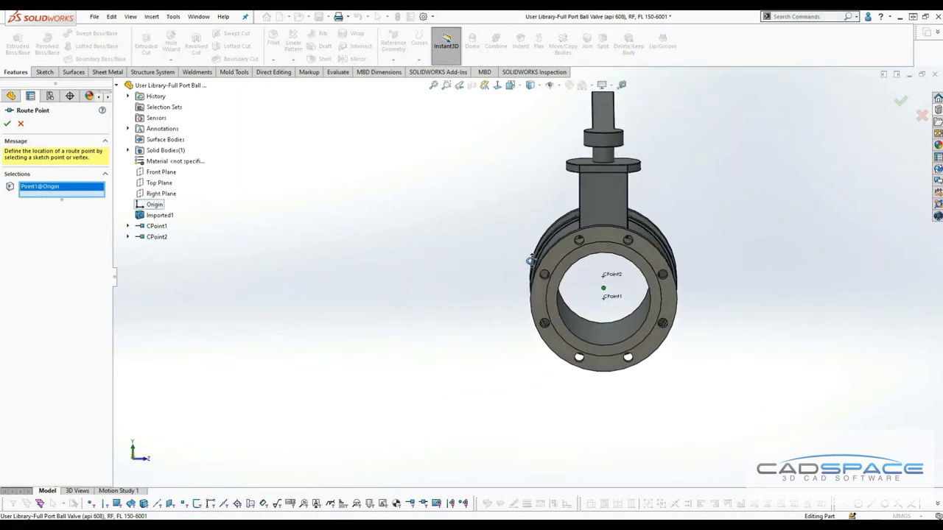
key(ctrl+7)
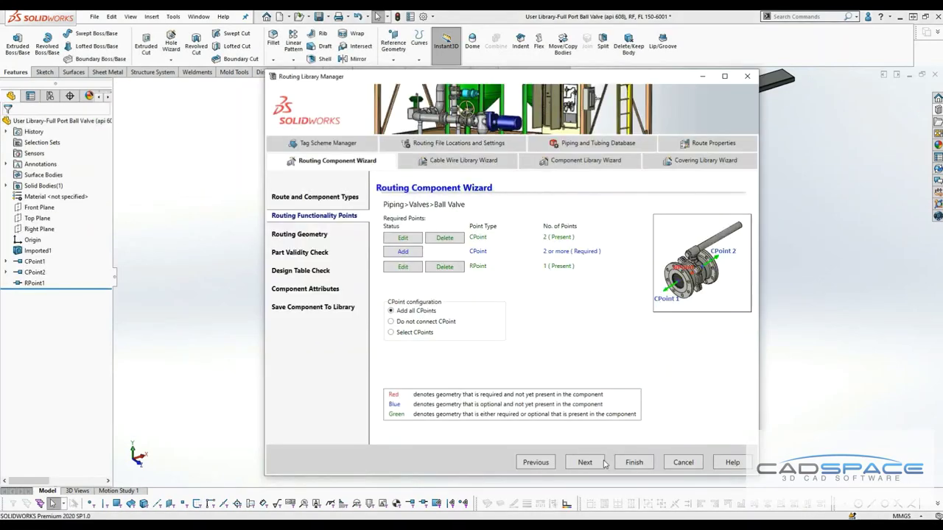
Step: Create a new Vertical axis at the intersection of Front Plane and Right Plane
click(593, 464)
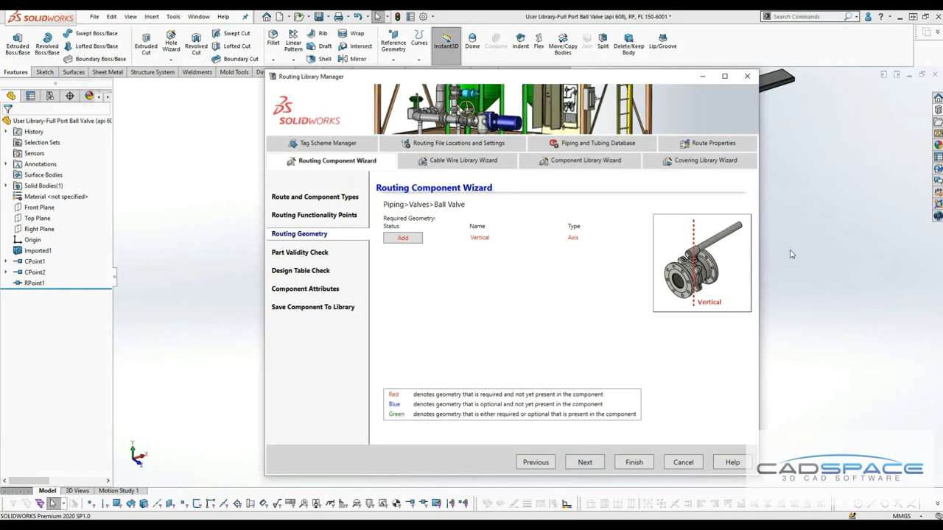
click(402, 237)
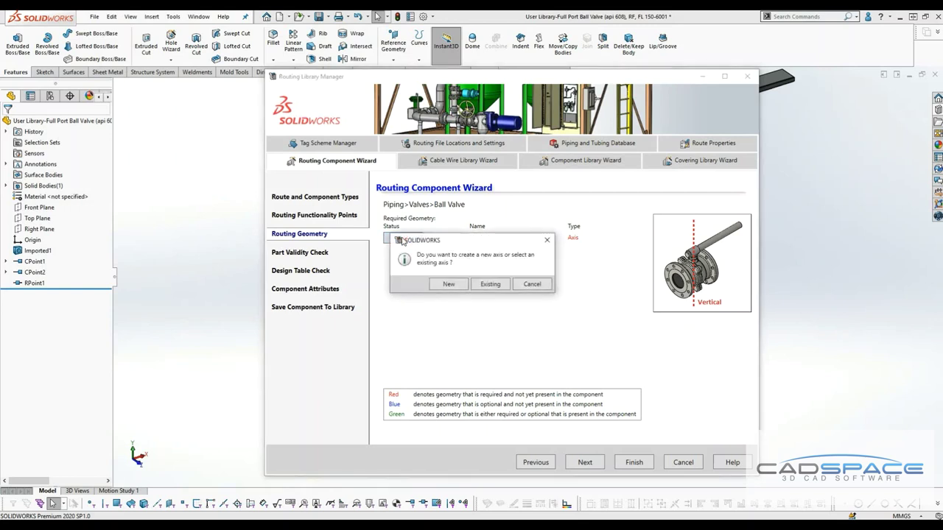
click(448, 284)
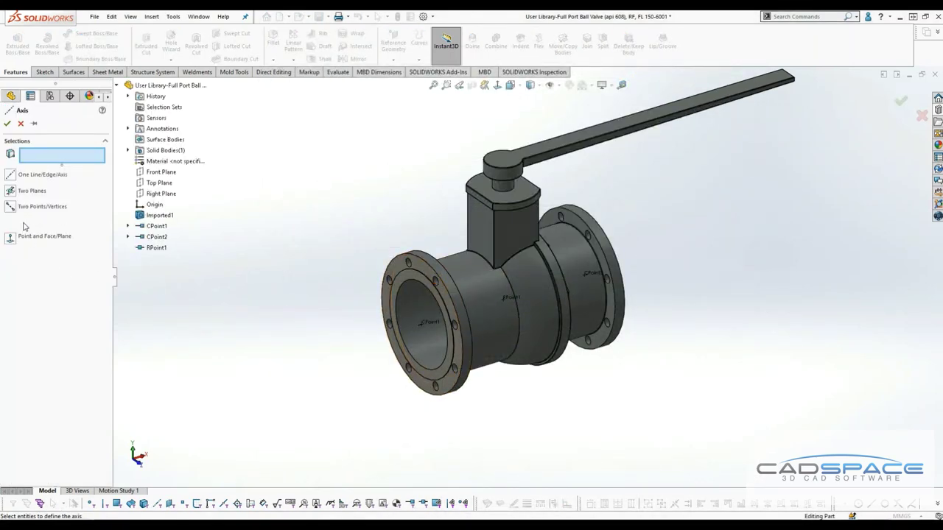
click(10, 191)
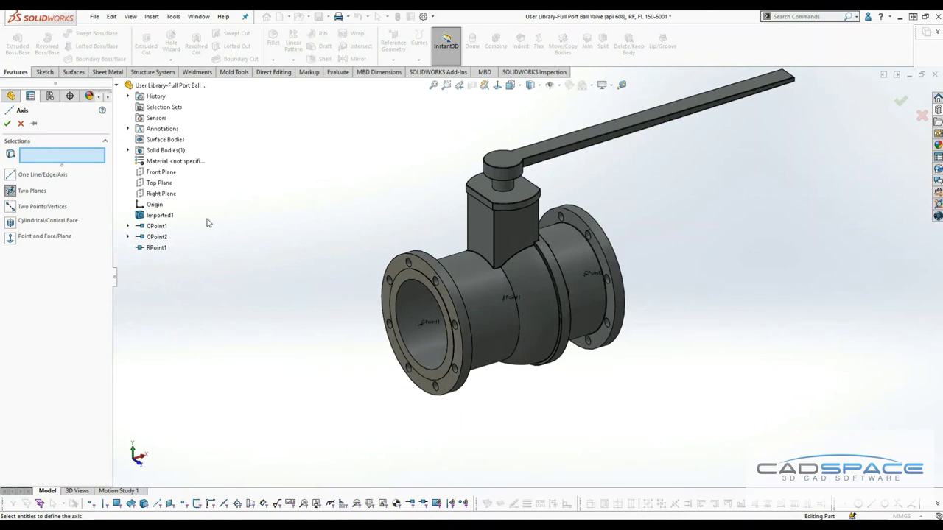
click(167, 174)
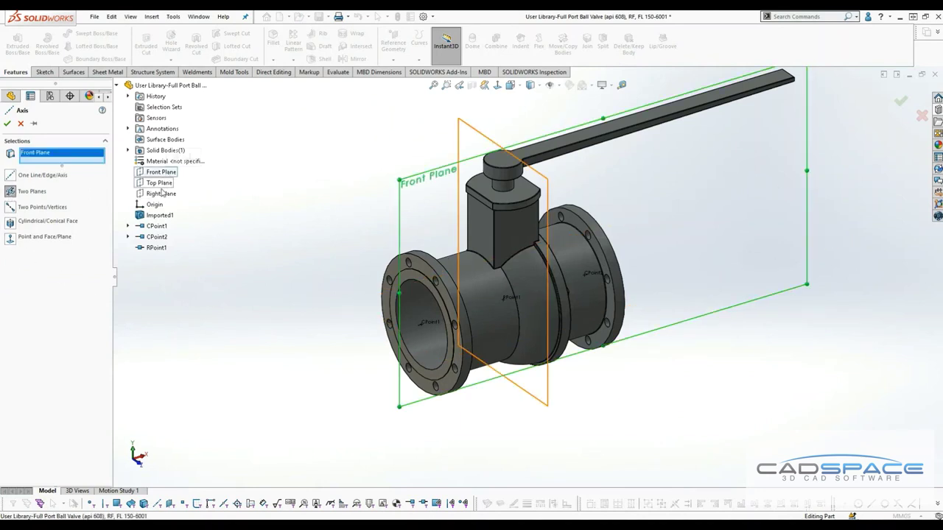
click(161, 193)
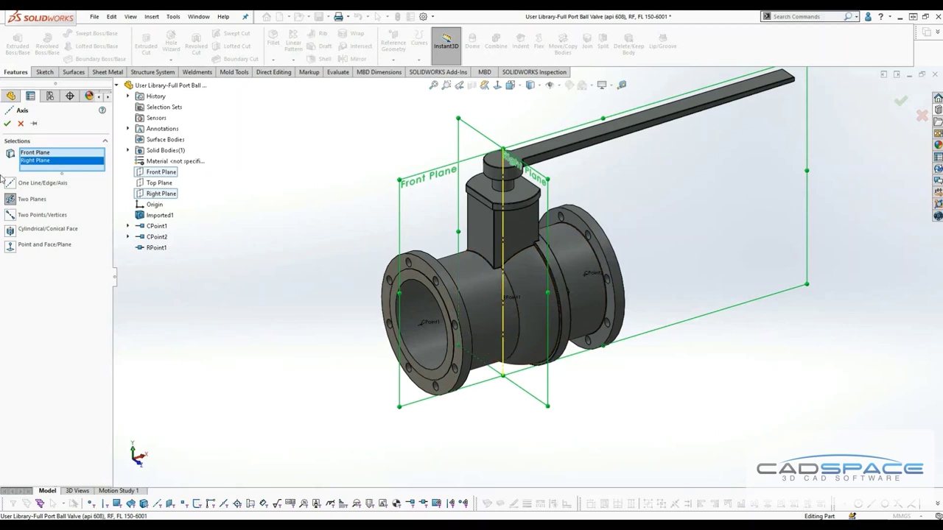
key(Return)
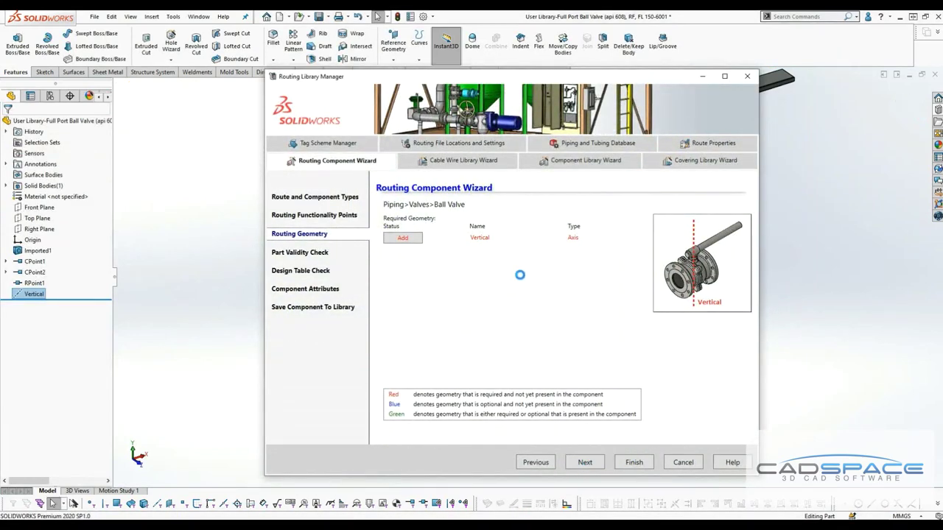
Step: Pass the part validity and design table checks, dismissing the design table message, to reach Component Attributes
click(587, 463)
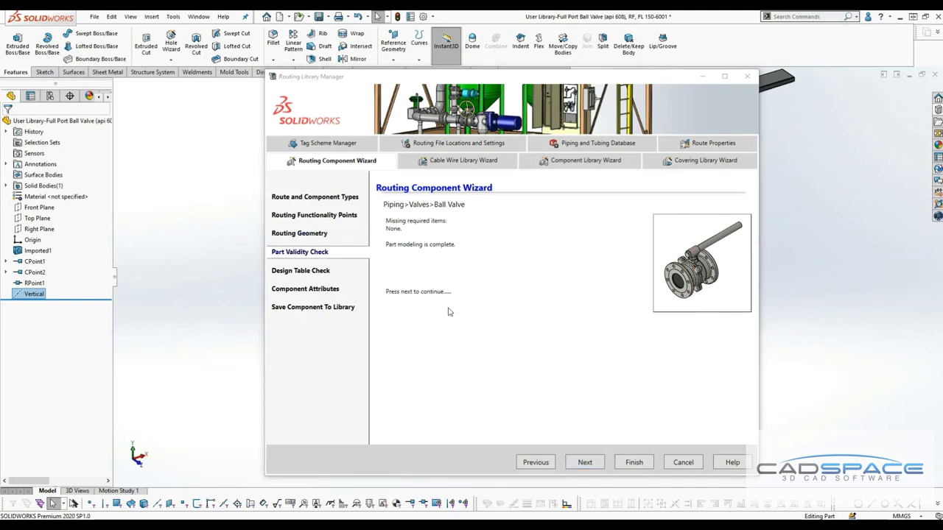
click(587, 469)
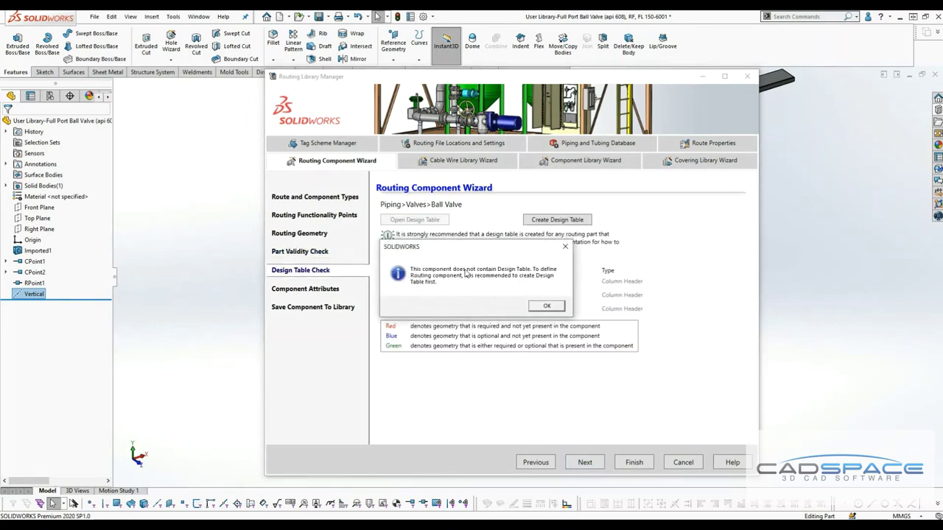
drag(466, 252, 512, 249)
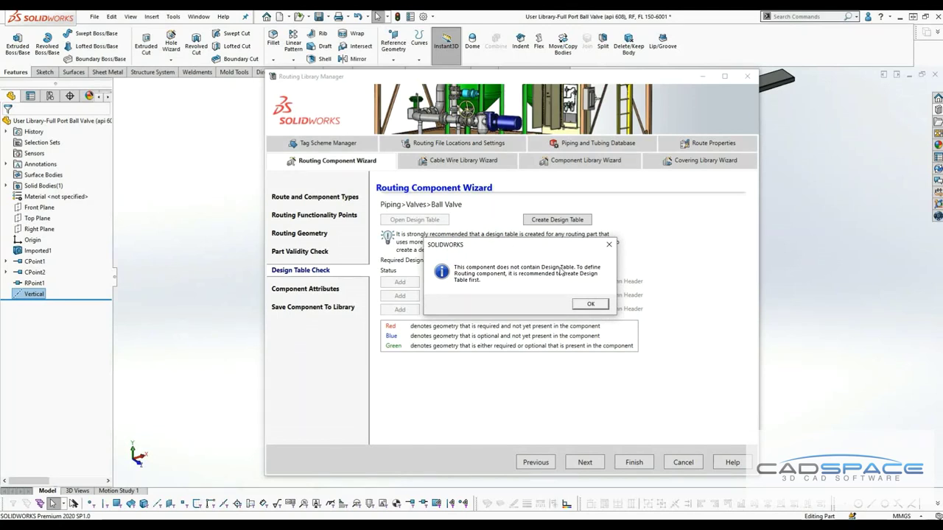
click(590, 304)
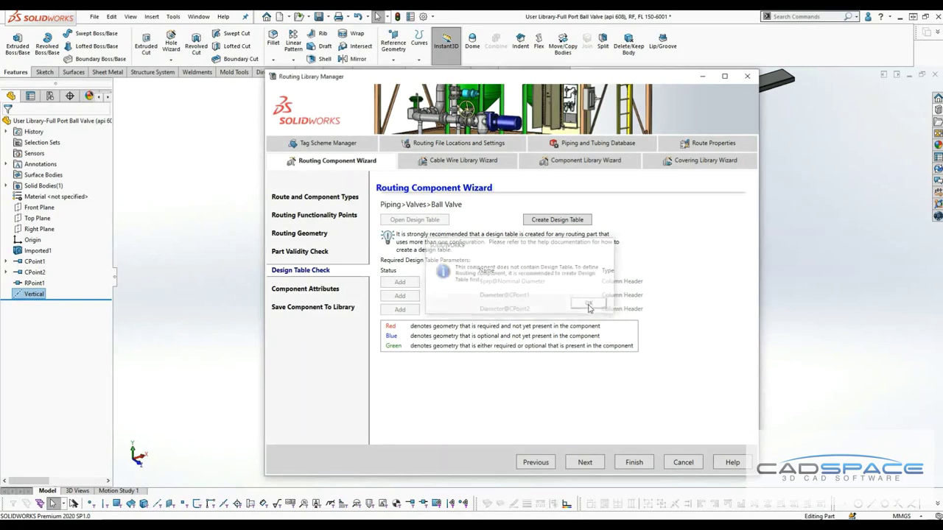
click(584, 463)
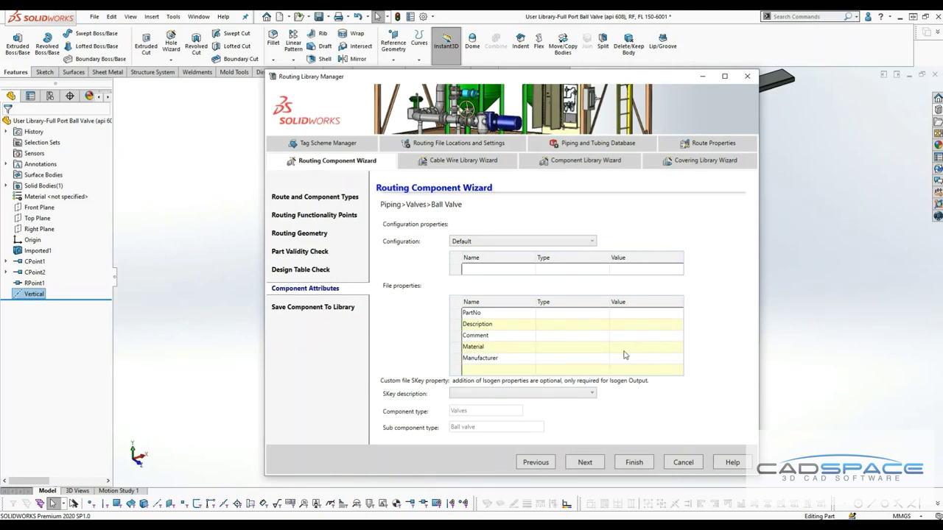
Step: Save the ball valve into the piping library folder and import it into the routing database
click(584, 462)
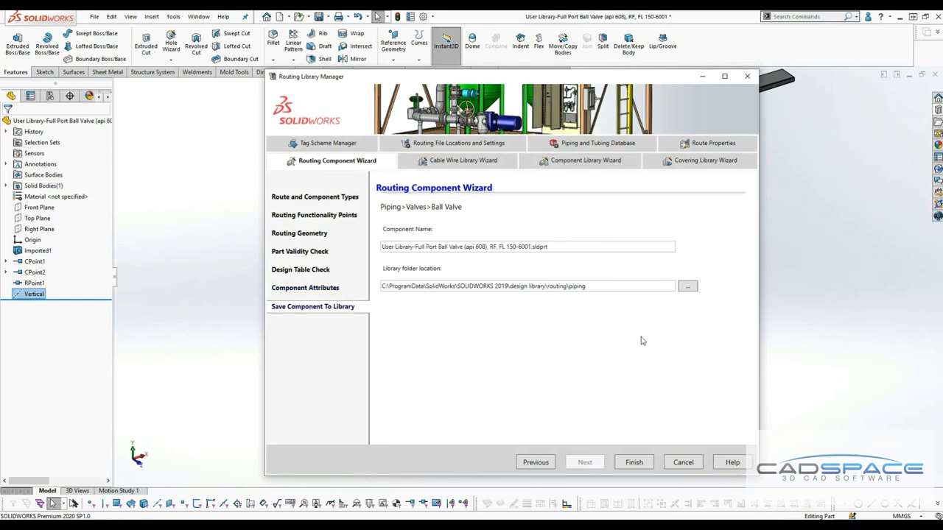
drag(593, 287, 364, 288)
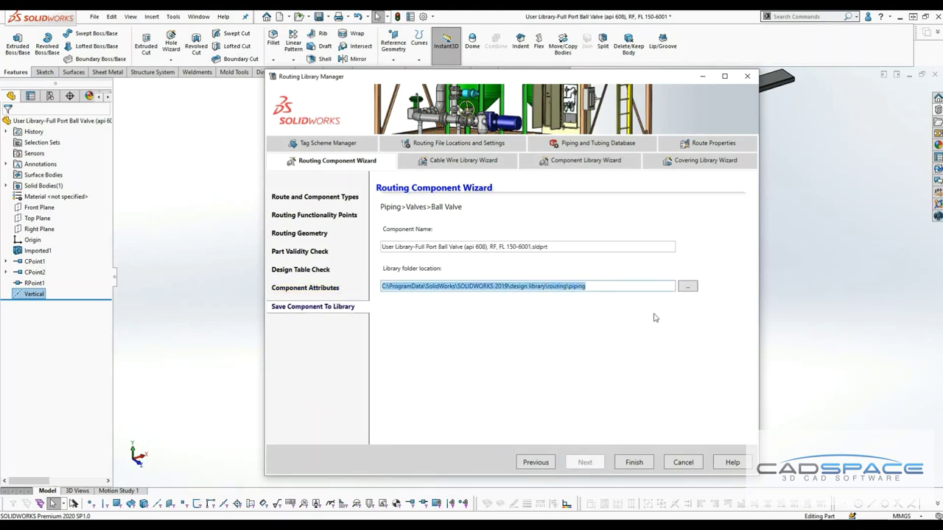
click(632, 463)
click(460, 306)
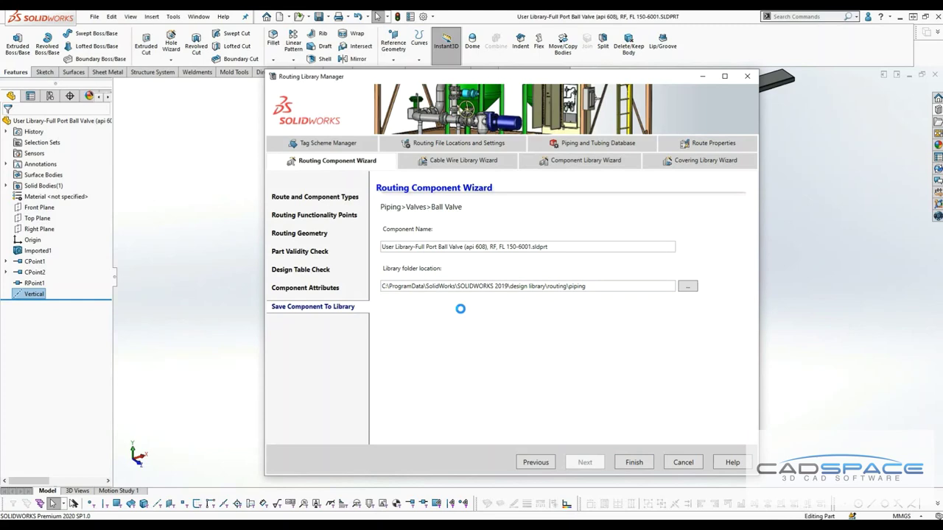
click(510, 310)
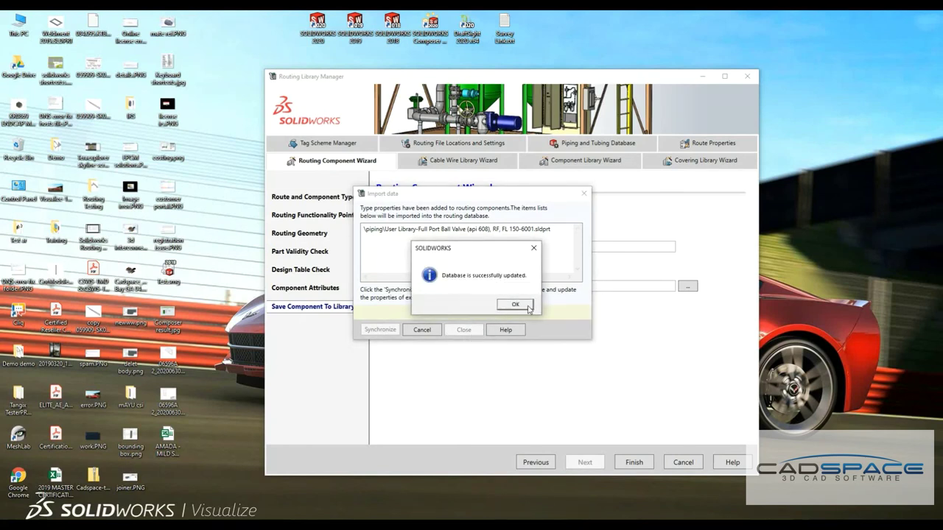
click(527, 308)
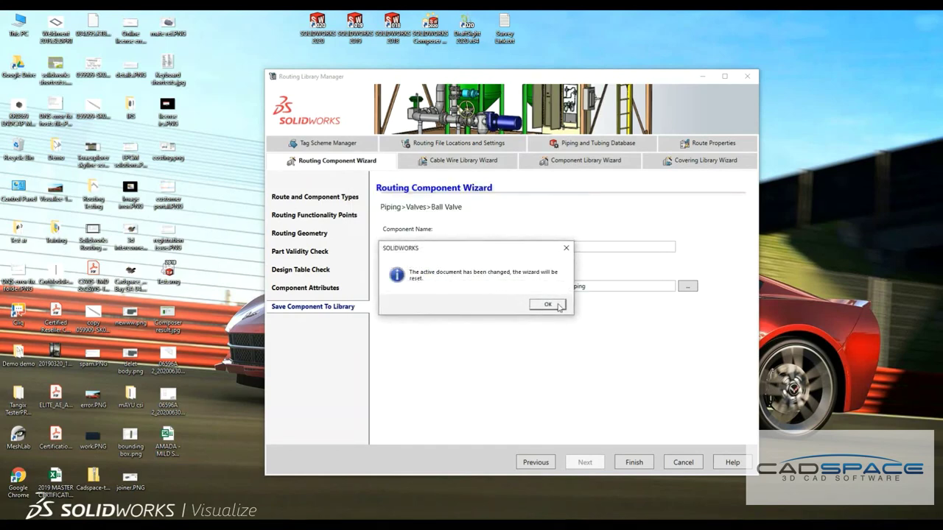
click(559, 308)
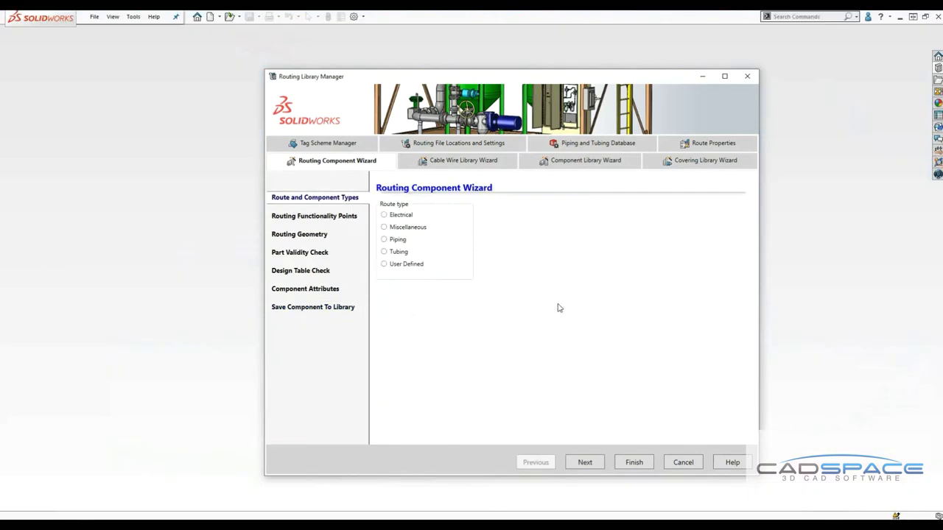
Step: Cancel the routing component wizard and exit the Routing Library Manager
click(678, 465)
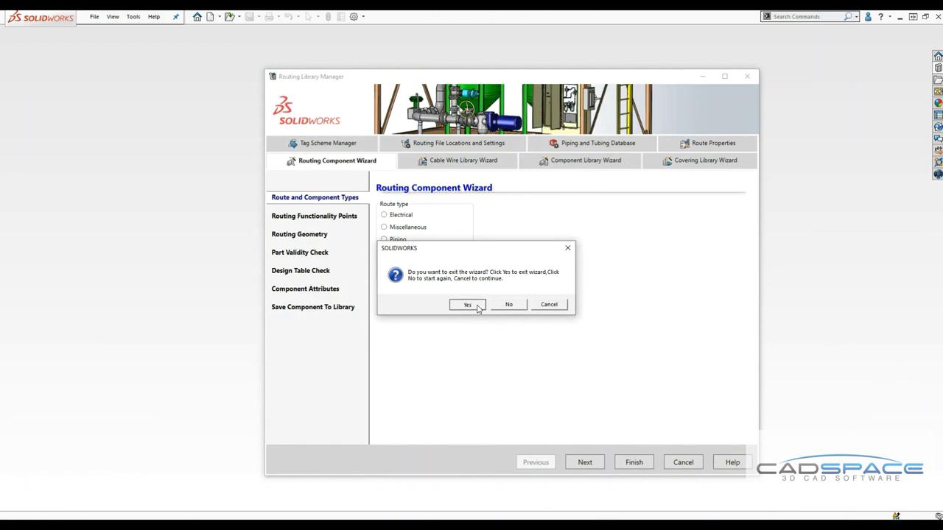
click(468, 305)
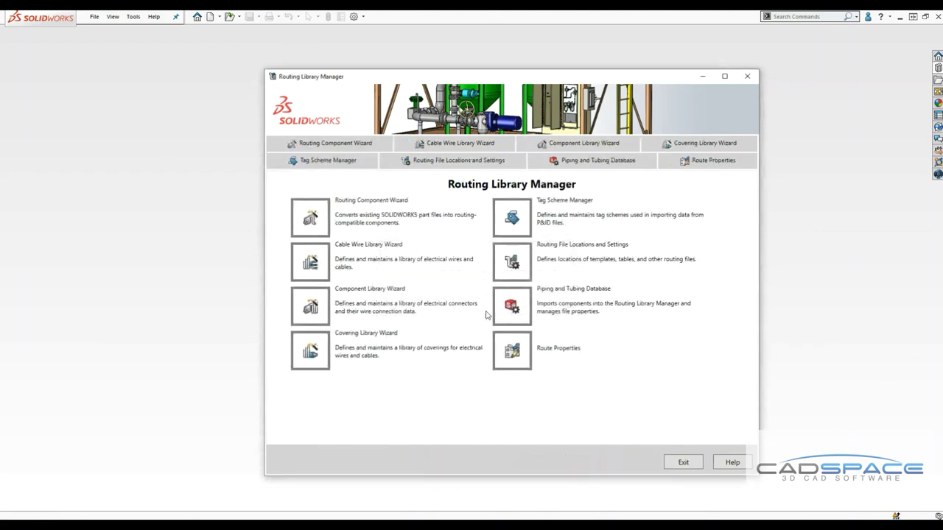
click(684, 462)
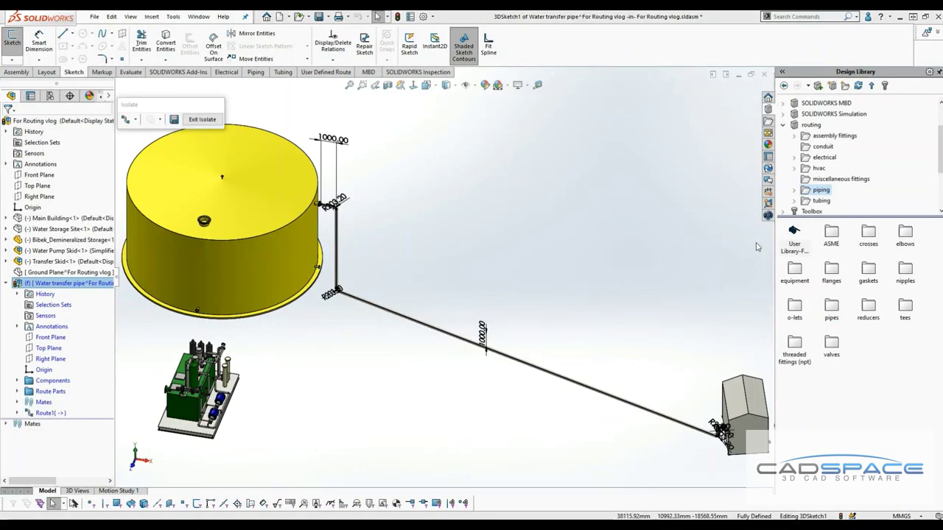
Step: Place the User Library full port ball valve inline on the upper vertical pipe
scroll(308, 236, down, 5)
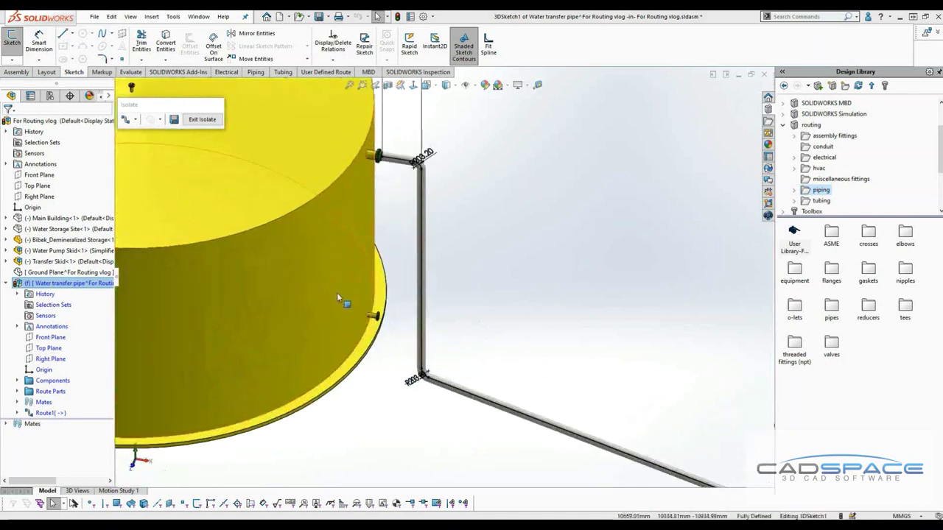
scroll(499, 225, down, 2)
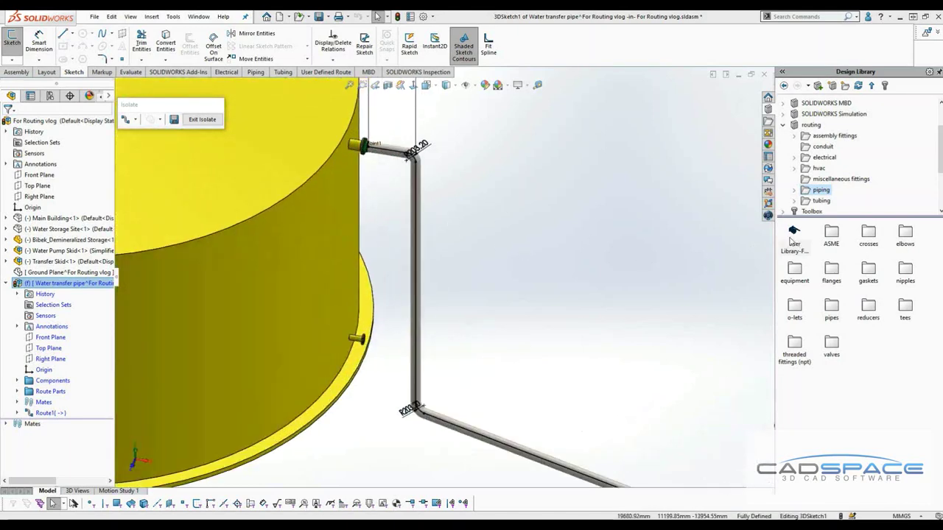
drag(794, 241, 421, 200)
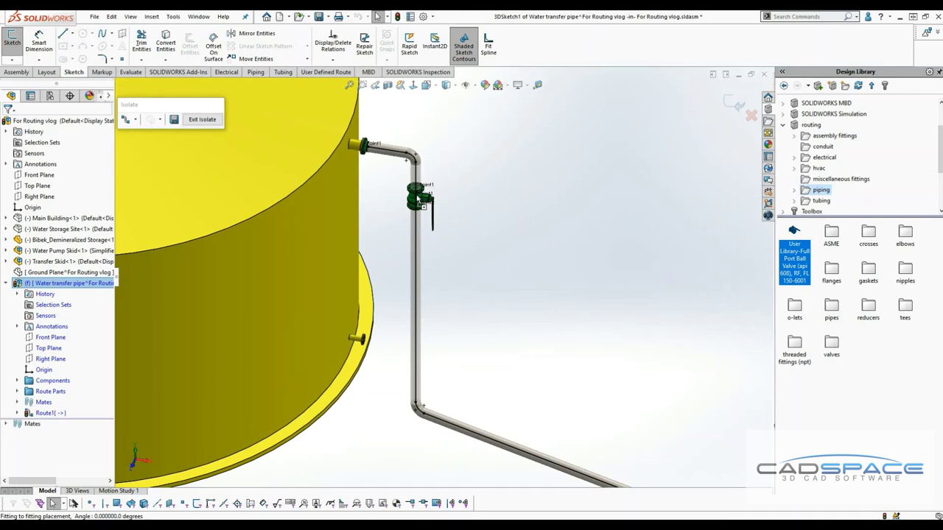
key(Tab)
key(Tab)
key(Tab)
key(Tab)
key(Tab)
key(Tab)
key(Tab)
key(Tab)
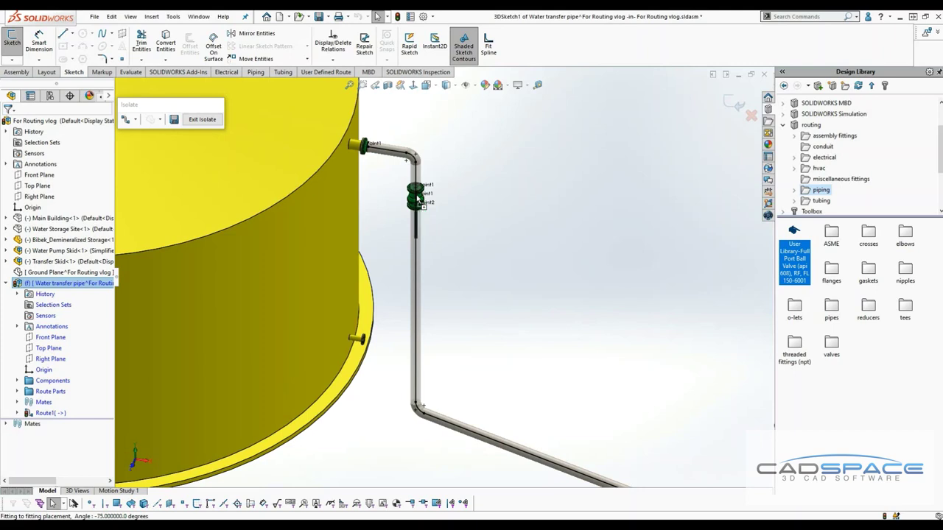
key(shift+Tab)
key(shift+Tab)
key(shift+Tab)
key(shift+Tab)
key(shift+Tab)
key(shift+Tab)
click(419, 199)
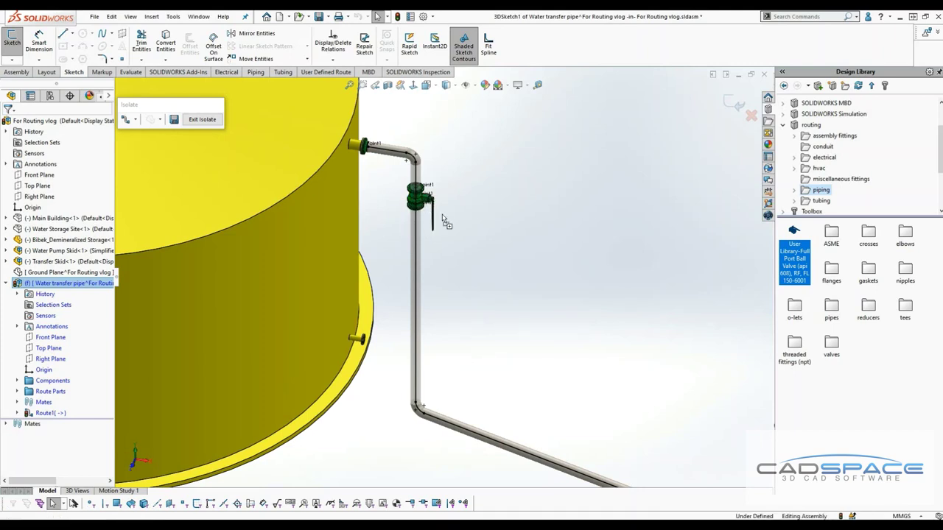
key(Escape)
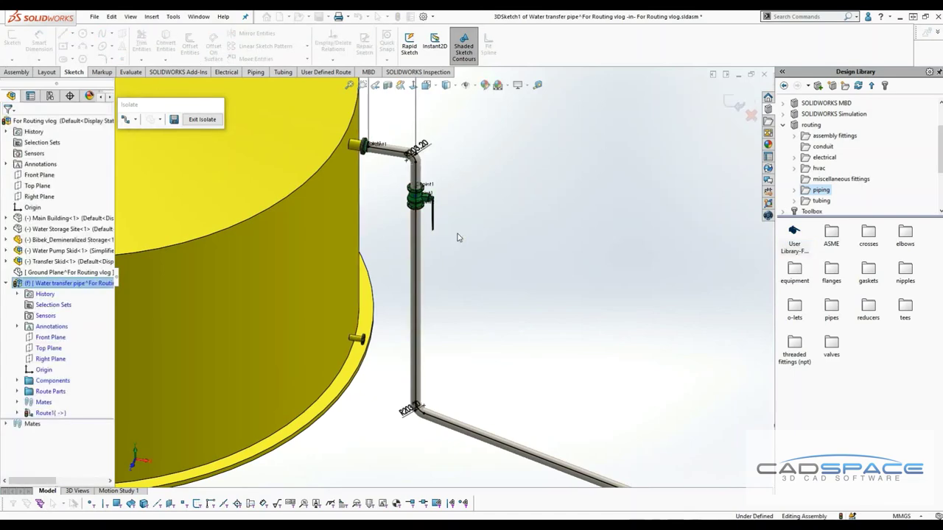
click(423, 16)
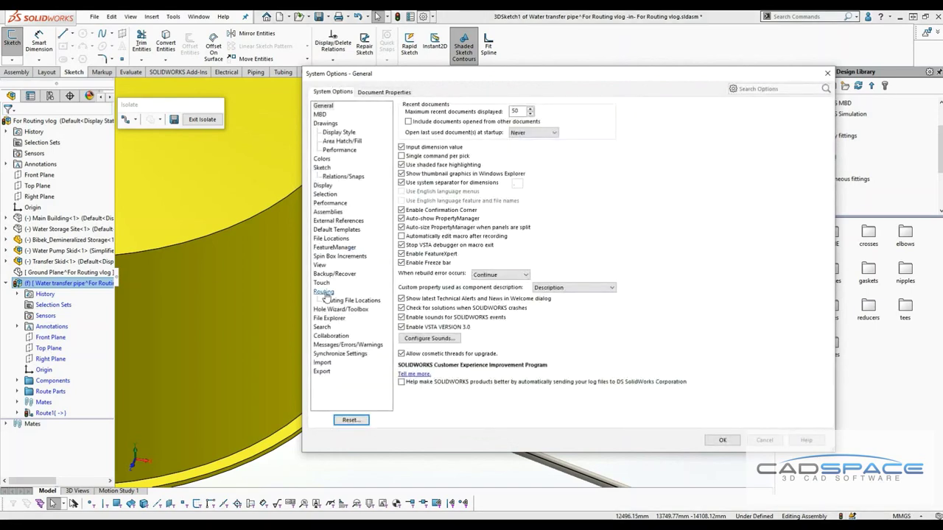
click(323, 292)
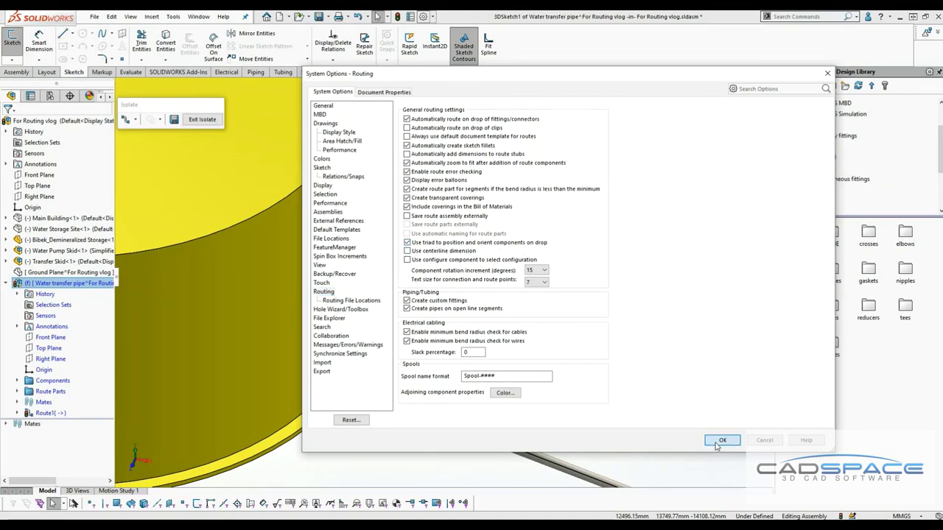
key(Return)
Step: Drop a second ball valve lower on the vertical pipe, slide and rotate it, then exit the sketch
scroll(473, 273, down, 2)
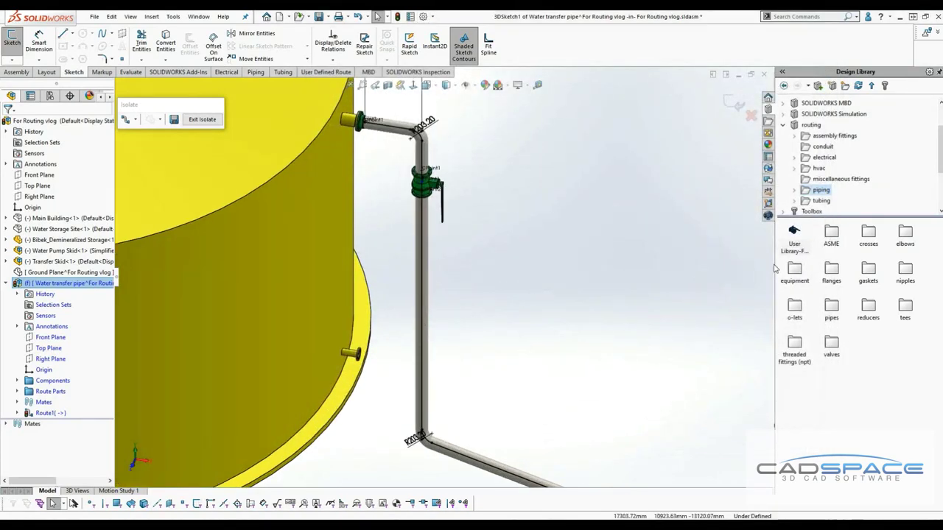
drag(791, 247, 428, 333)
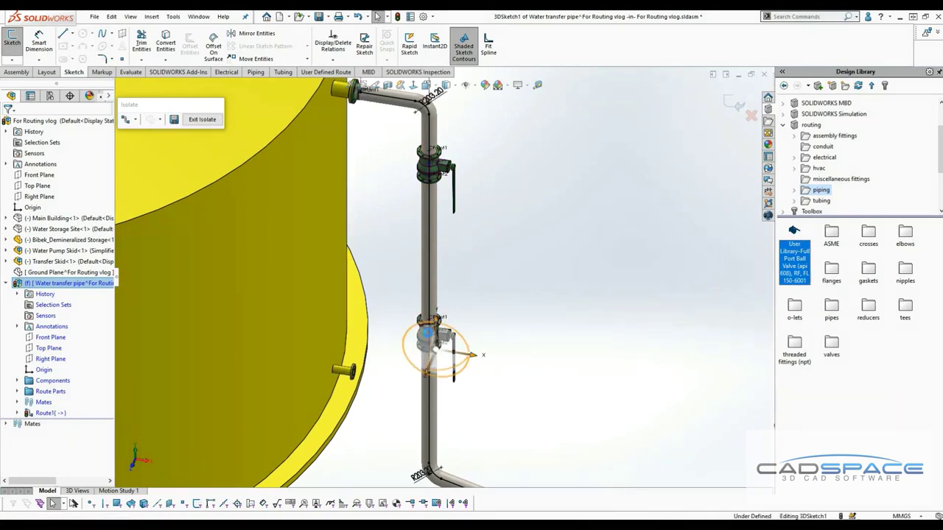
scroll(429, 352, down, 3)
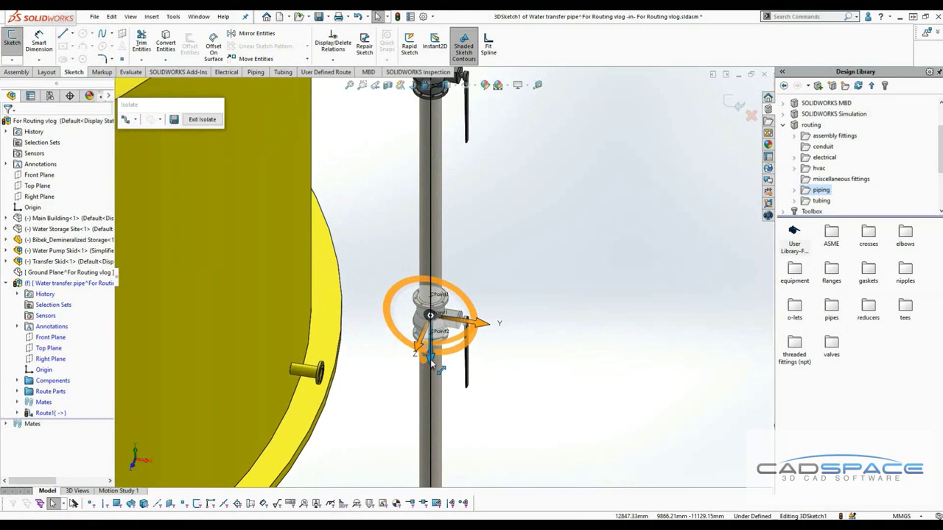
drag(432, 271, 434, 336)
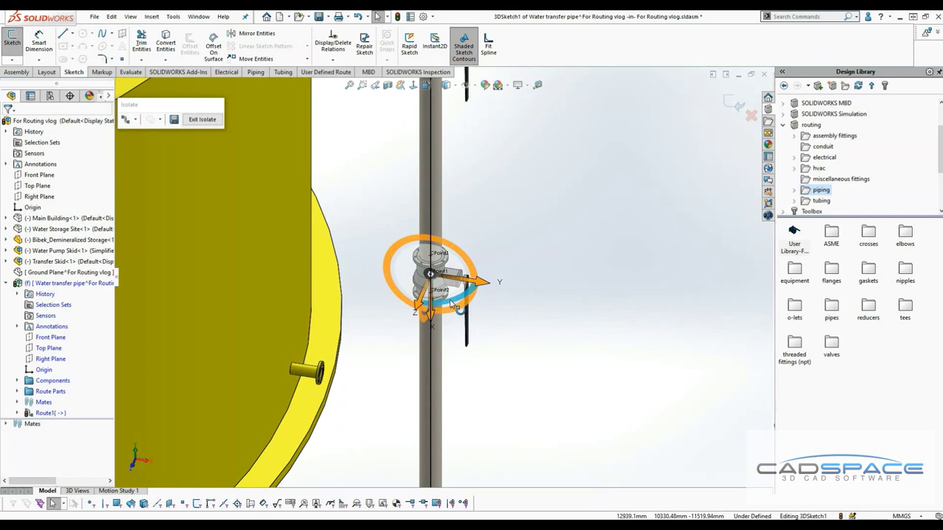
drag(453, 303, 406, 337)
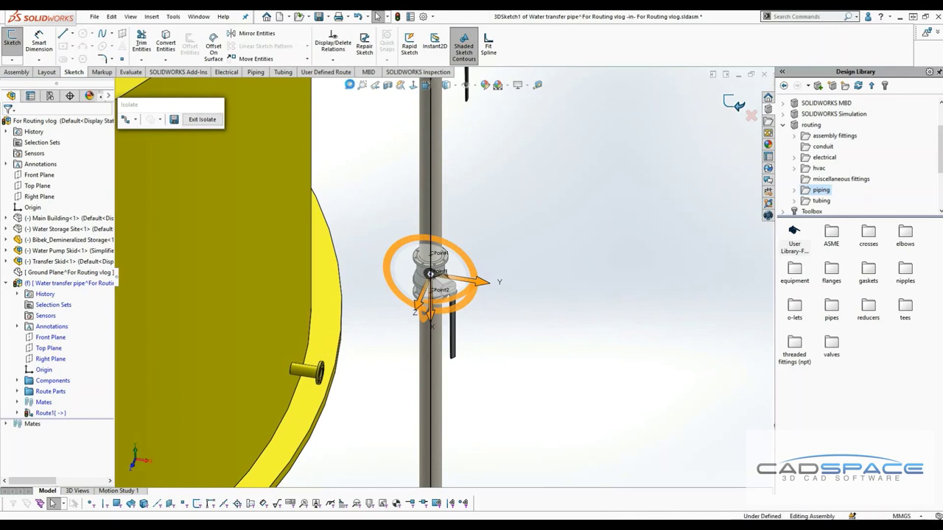
key(f)
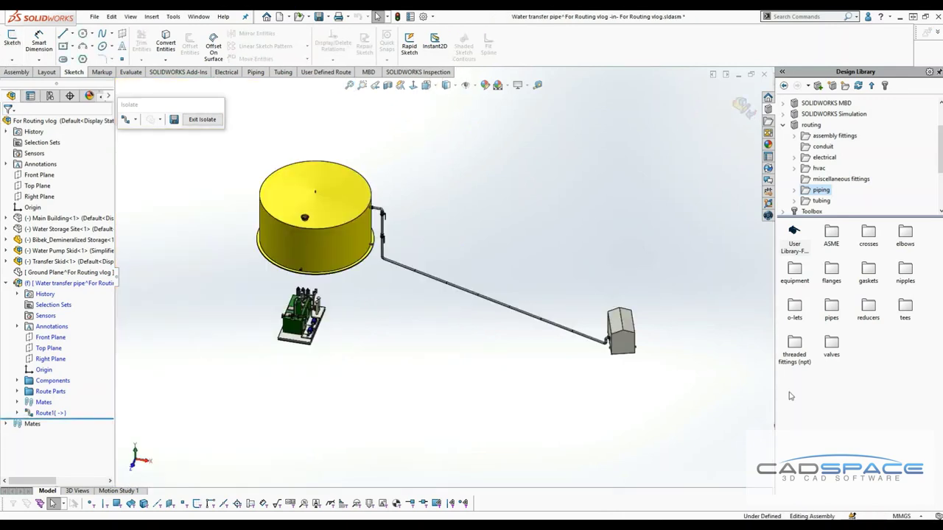